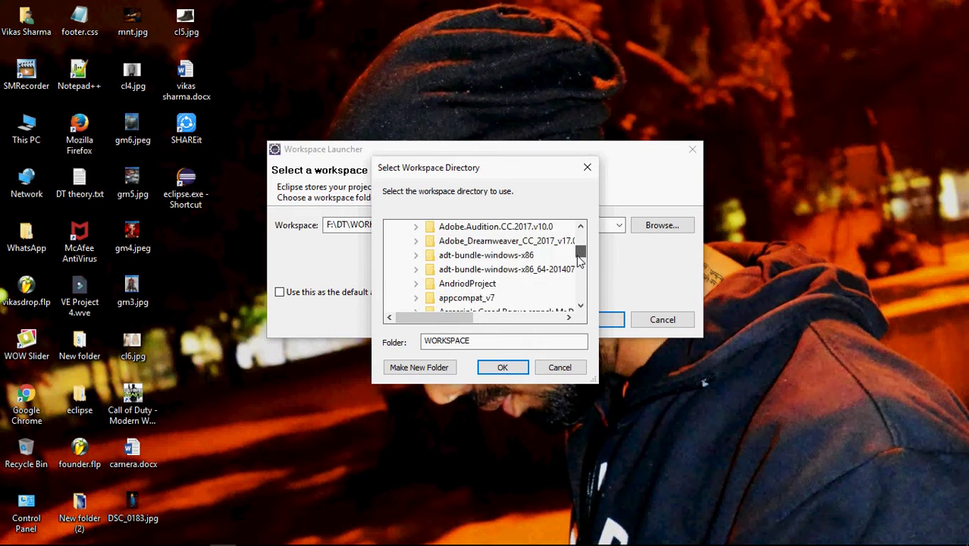
- Choose the F:\Devops folder as the workspace and launch the IDE with it
left_click(451, 271)
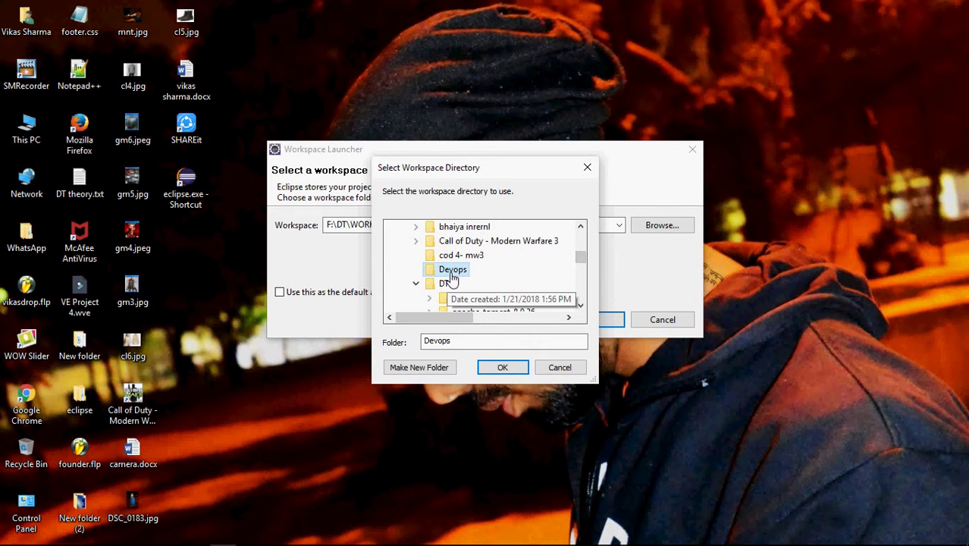
left_click(508, 372)
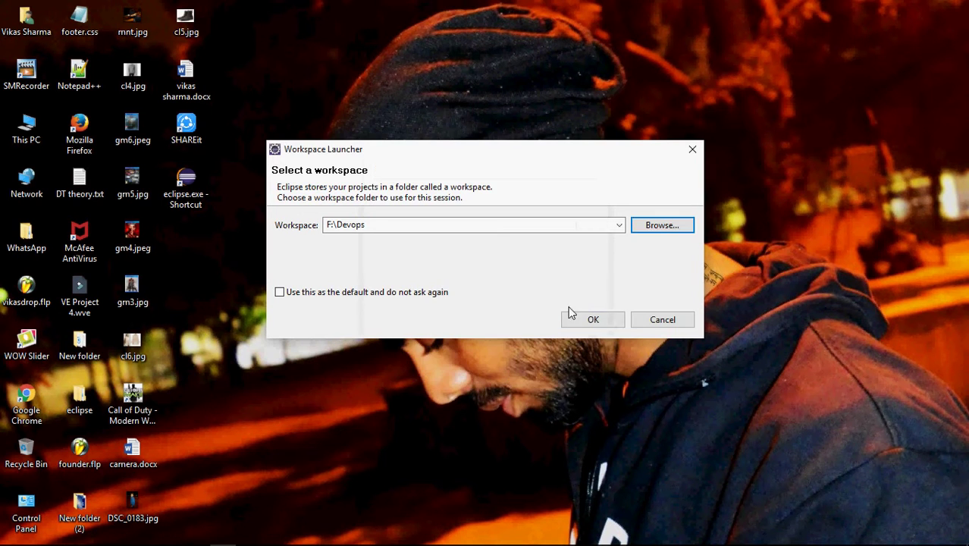
left_click(586, 321)
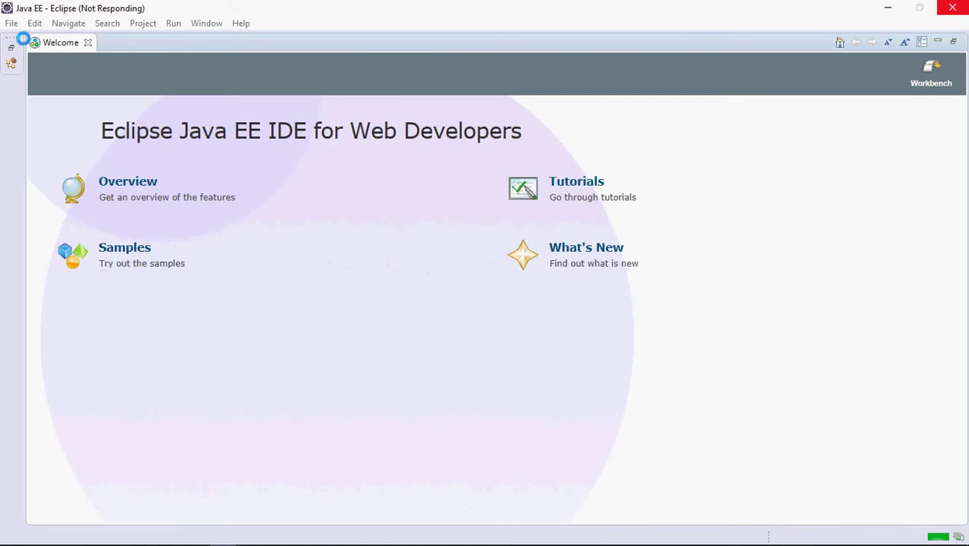
- Start a new Maven project in the default workspace location and choose the first archetype matching the filter "w"
left_click(11, 23)
mouse_move(28, 44)
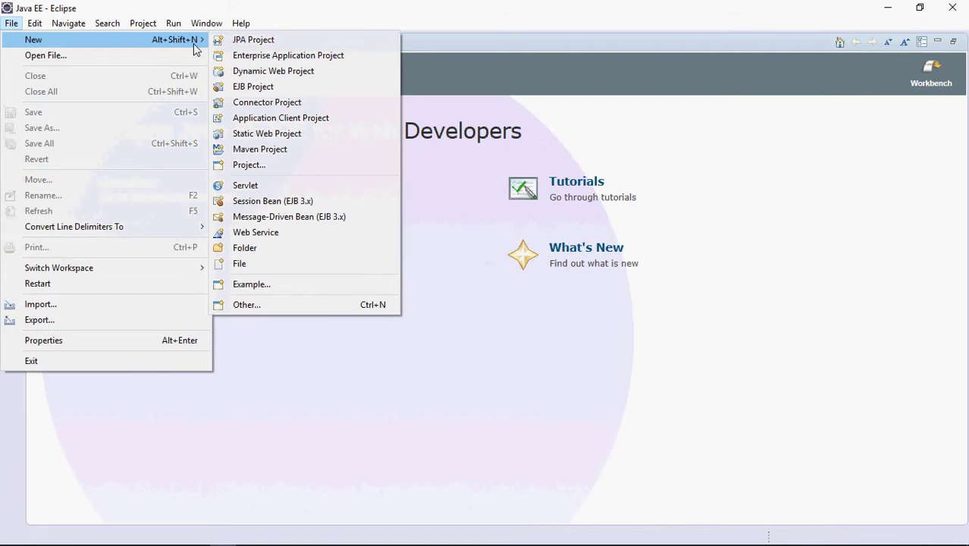
left_click(263, 150)
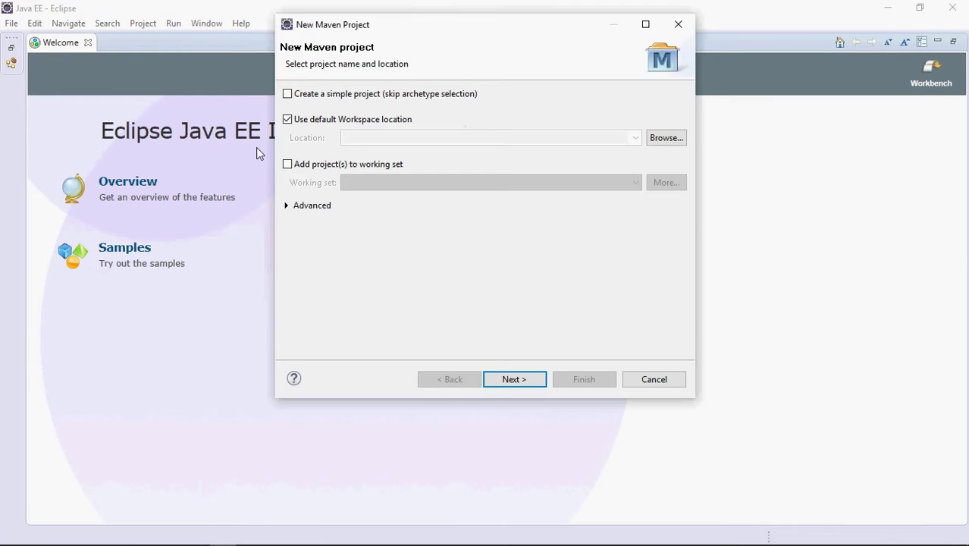
left_click(526, 378)
left_click(467, 115)
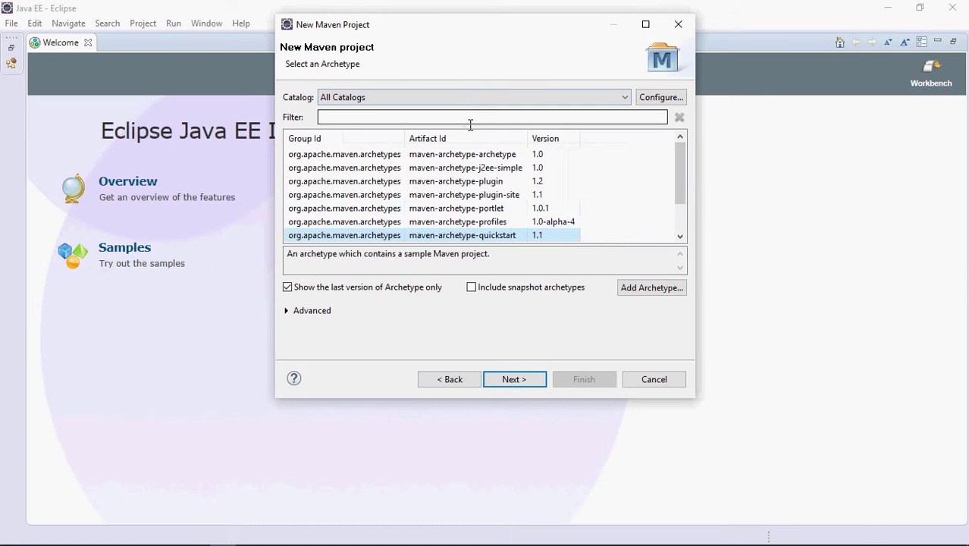
type("w")
left_click(496, 155)
left_click(520, 385)
- Create the Maven project with group ID com and artifact ID HomeShop
left_click(416, 98)
type("com")
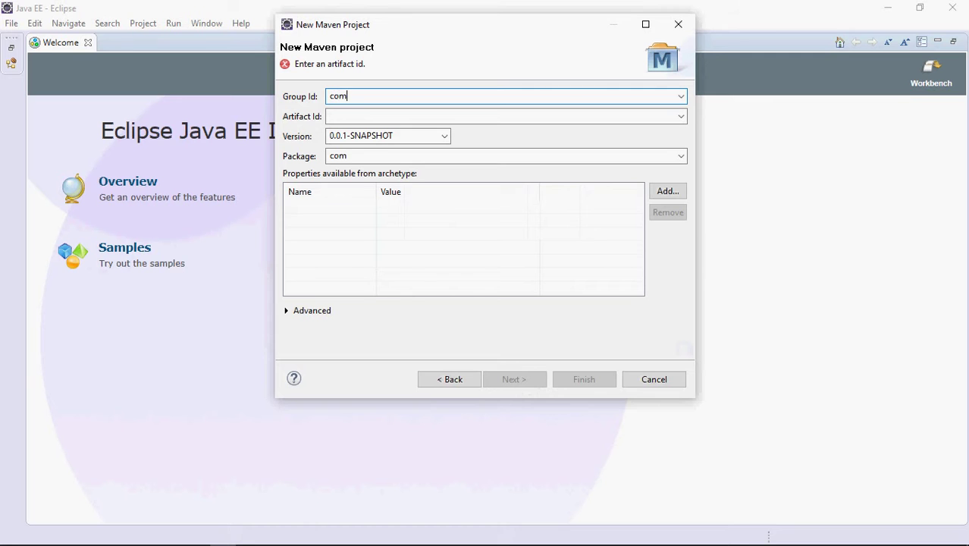
key("Tab")
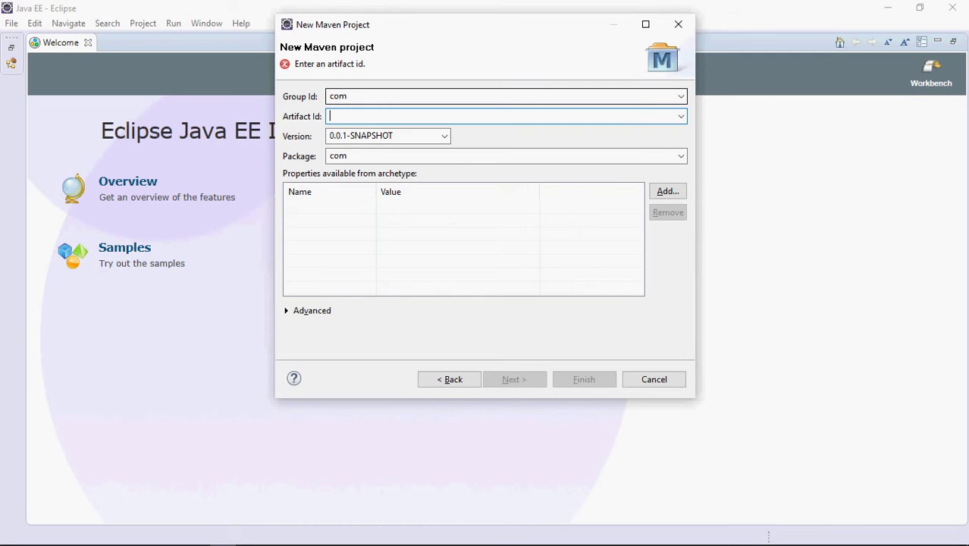
type("HomeShop")
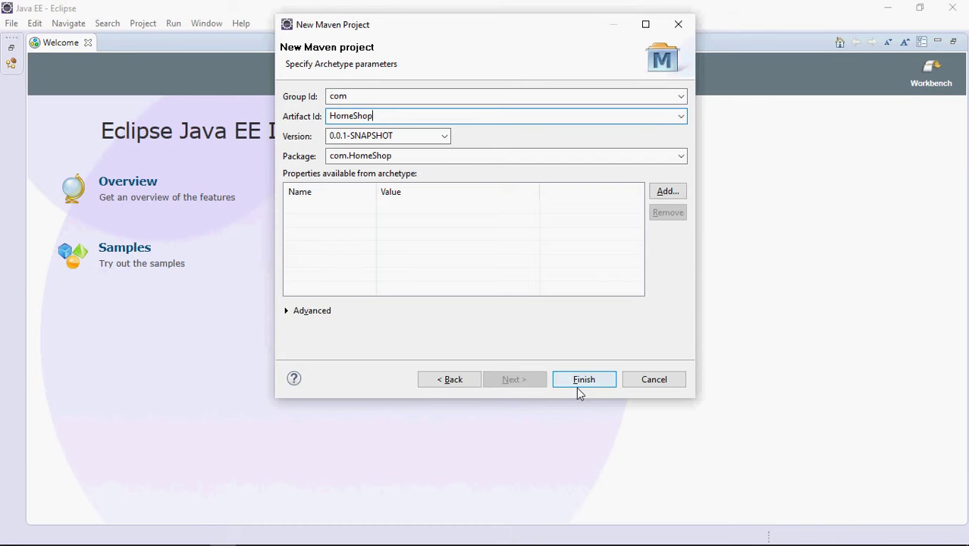
left_click(585, 384)
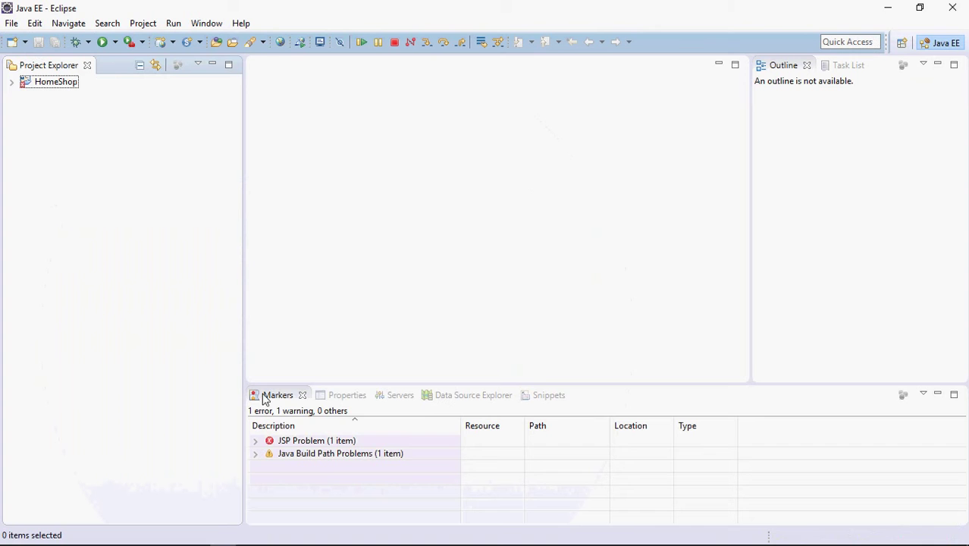
- Expand the JSP problem marker, and start adding an Apache Tomcat v8.0 server runtime from HomeShop's project facet settings
left_click(256, 440)
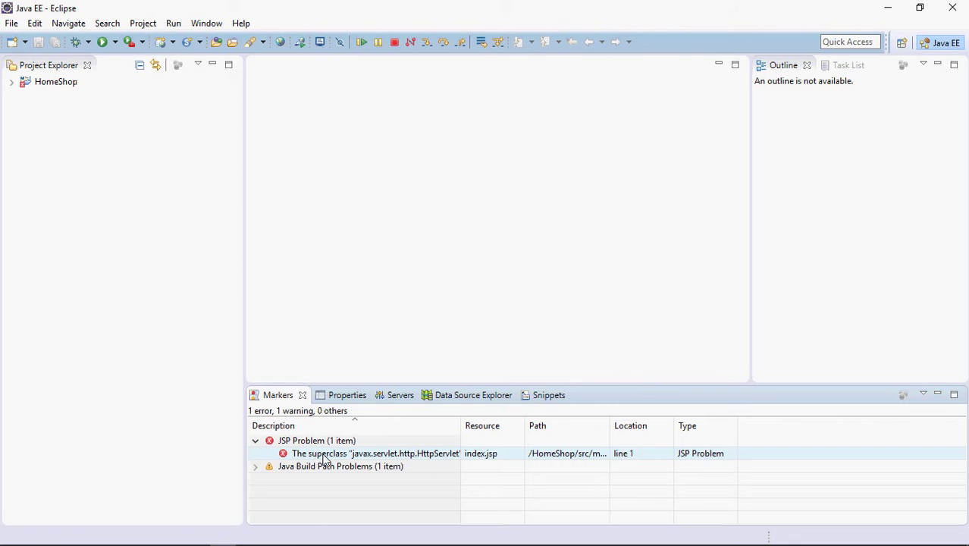
left_click(39, 87)
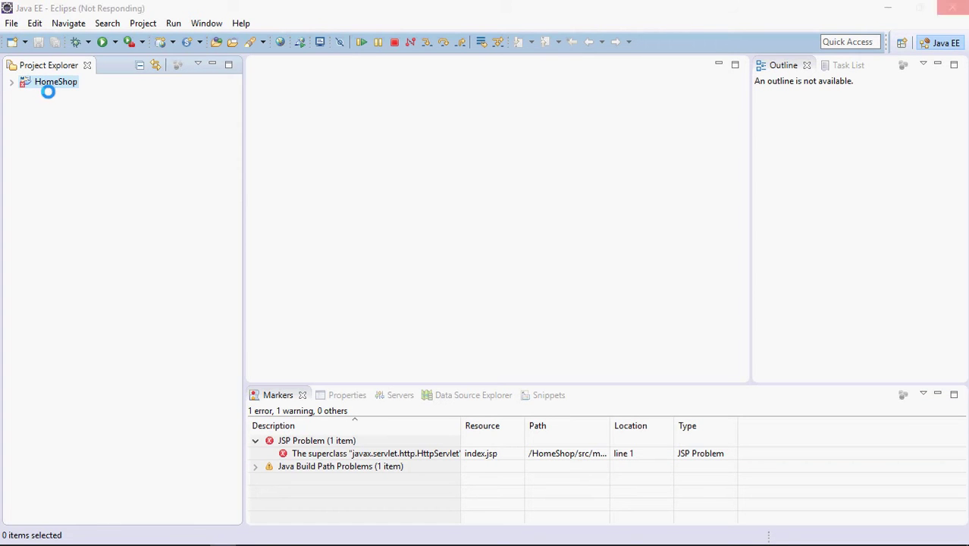
right_click(47, 91)
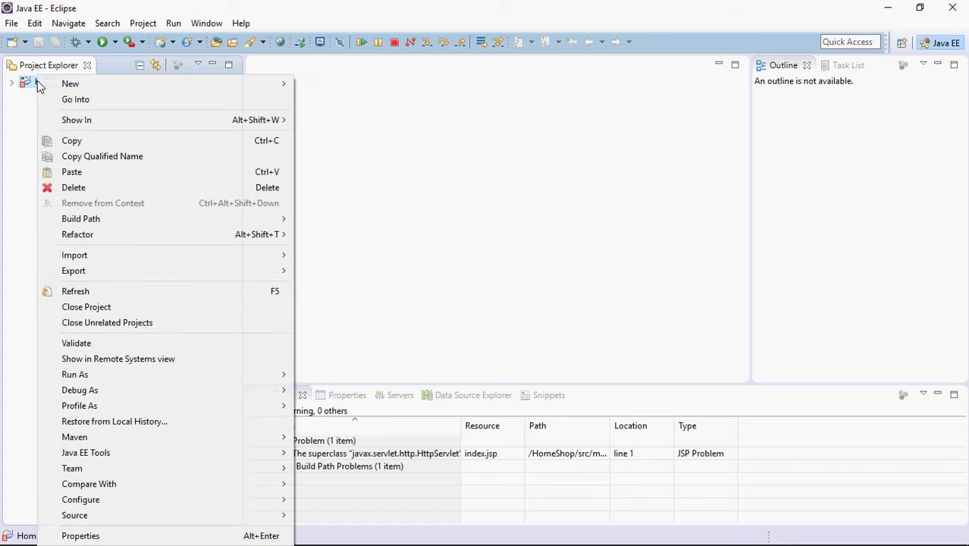
left_click(209, 537)
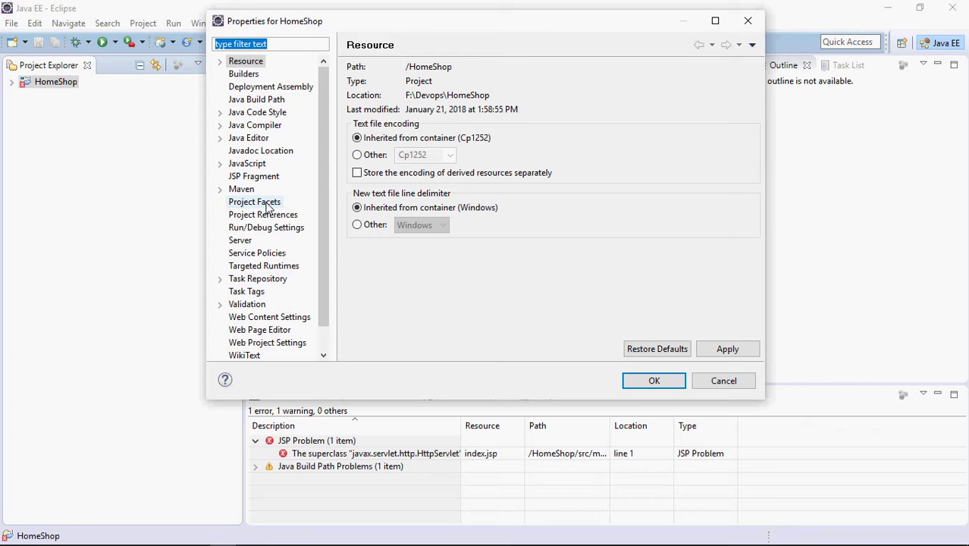
left_click(267, 203)
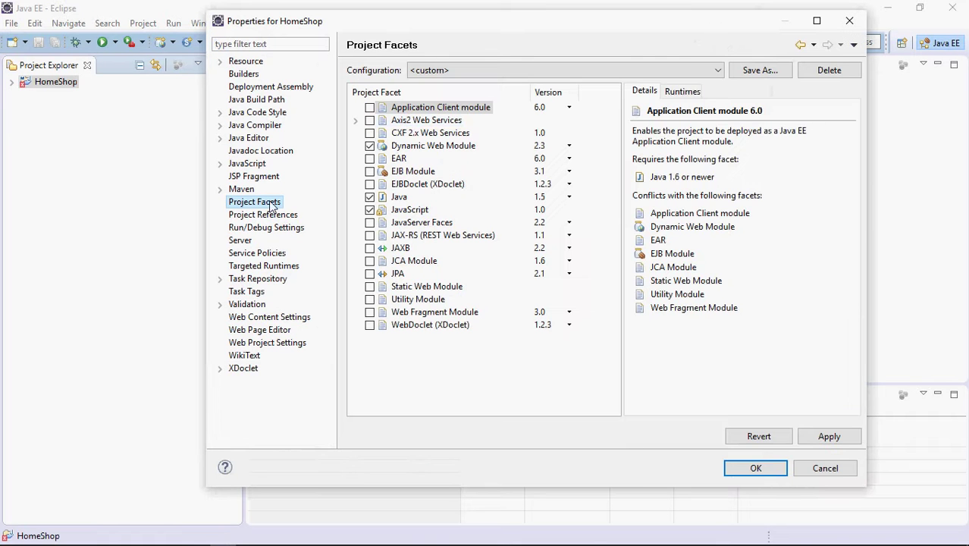
left_click(695, 92)
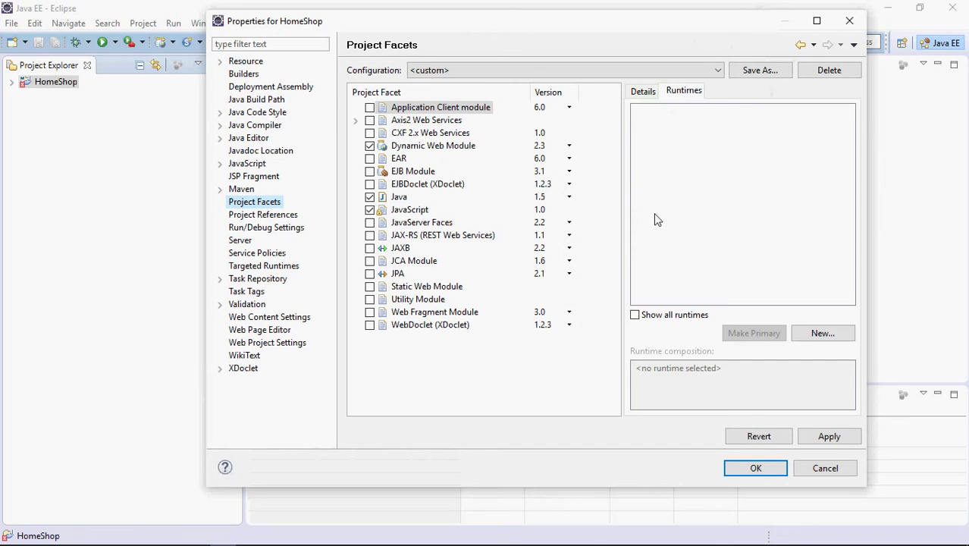
left_click(808, 332)
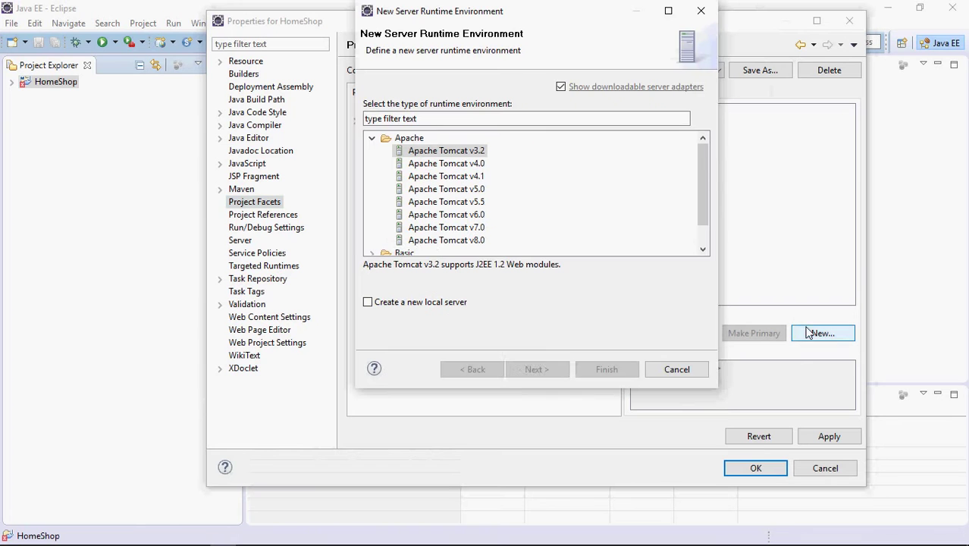
left_click(472, 243)
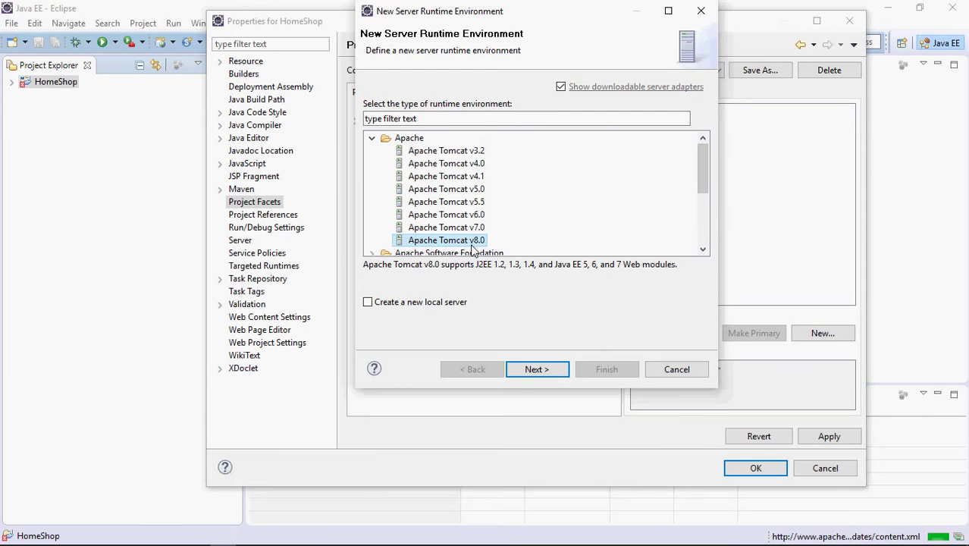
left_click(568, 372)
- Set the Tomcat installation directory to F:\DT\apache-tomcat-8.0.36 and finish creating the server runtime
left_click(666, 139)
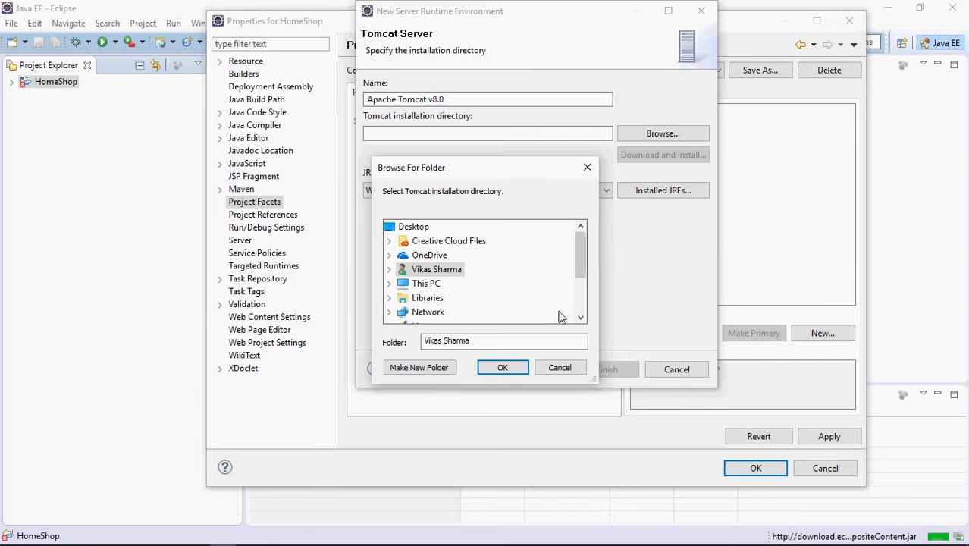
mouse_move(580, 261)
left_mouse_down()
mouse_move(580, 295)
mouse_move(577, 265)
left_mouse_up()
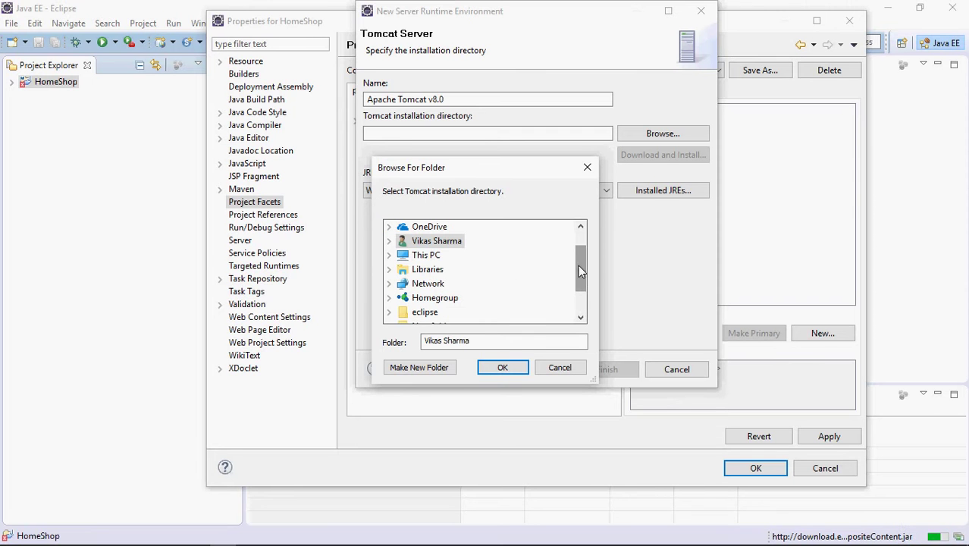
left_click(391, 256)
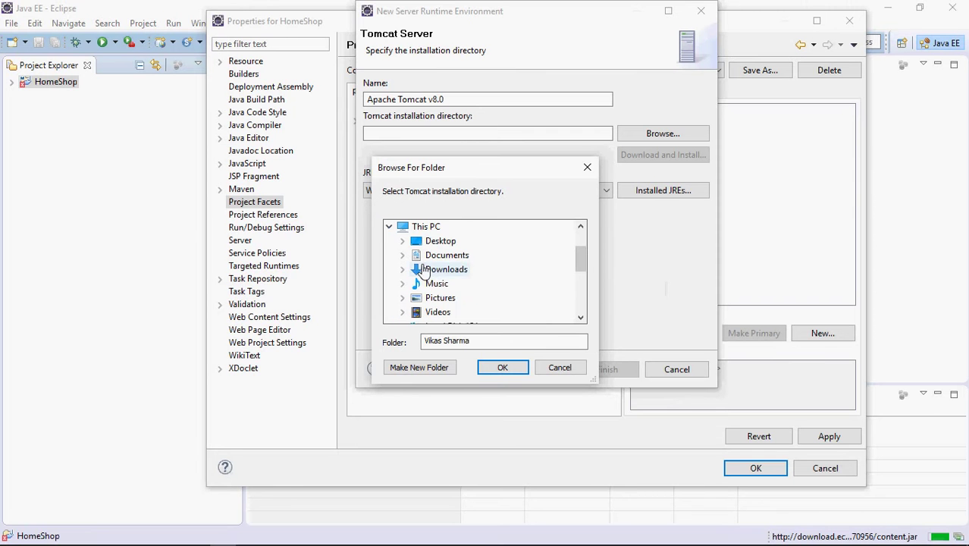
left_click(581, 319)
left_click(580, 319)
left_click(581, 318)
left_click(581, 318)
left_click(581, 319)
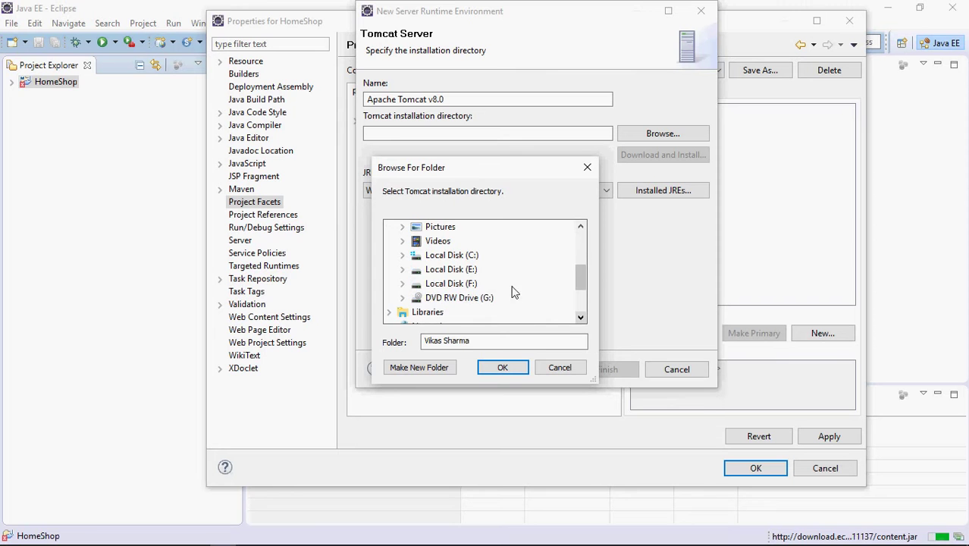
double_click(454, 284)
left_click(580, 307)
left_click(581, 306)
left_click(580, 306)
left_click(580, 307)
left_click(581, 306)
left_click(581, 306)
left_click(581, 306)
left_click(581, 306)
left_click(580, 306)
left_click(581, 307)
left_click(581, 306)
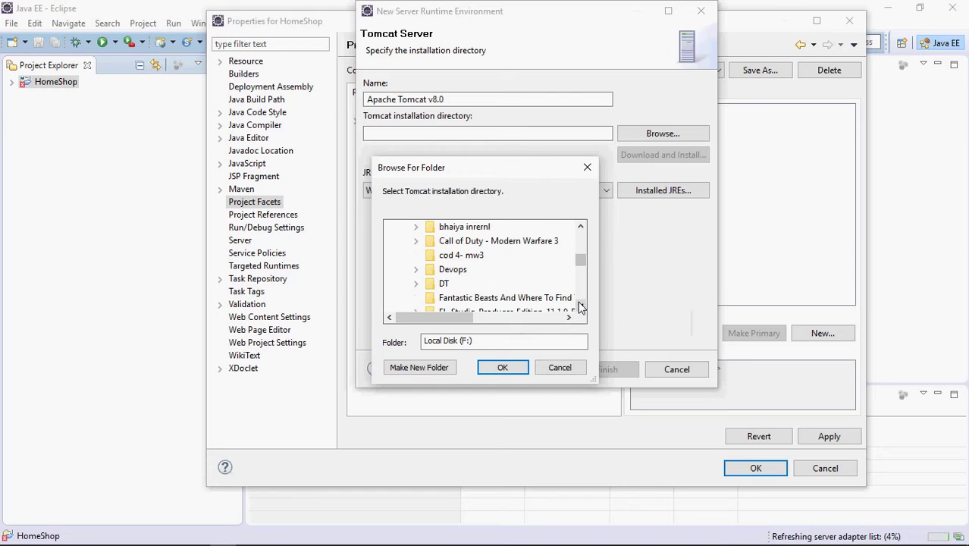
left_click(416, 283)
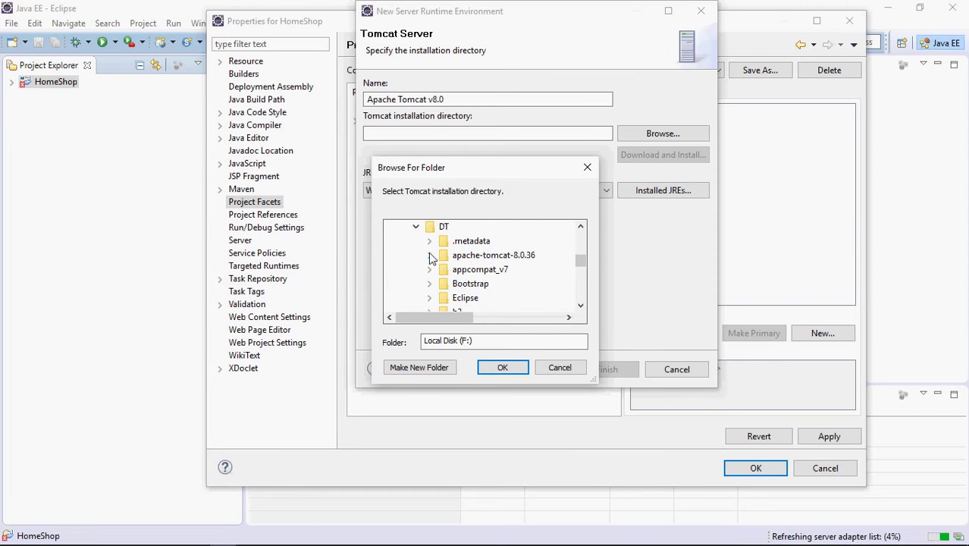
left_click(429, 255)
left_click(504, 226)
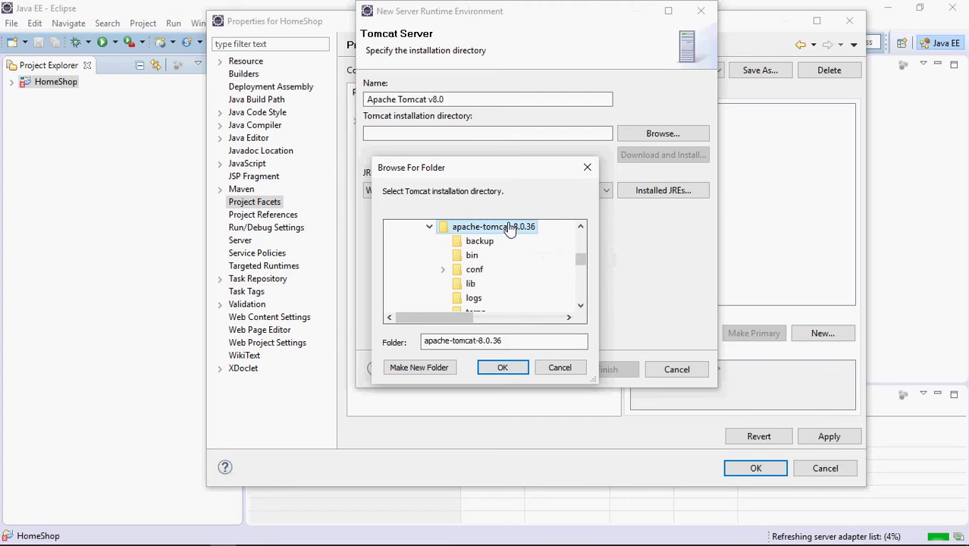
left_click(502, 369)
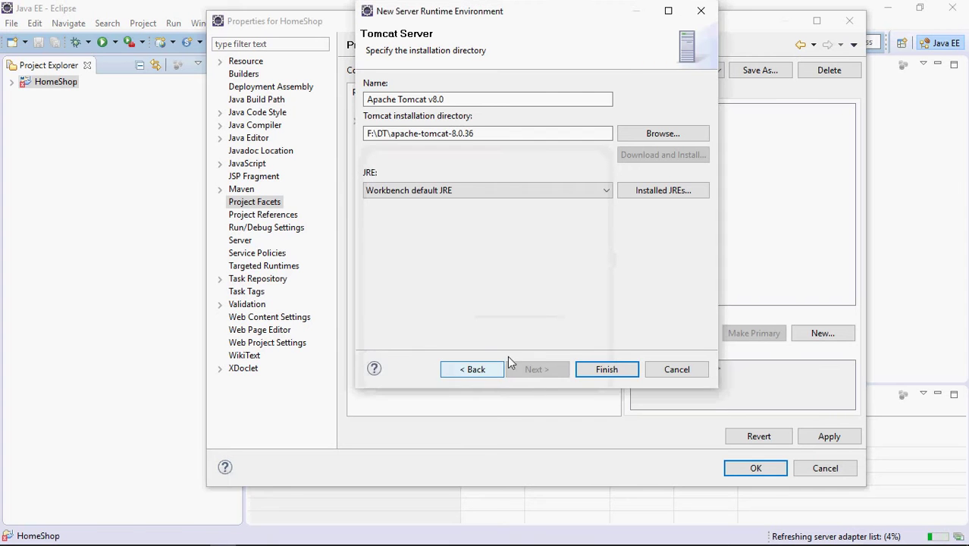
left_click(591, 370)
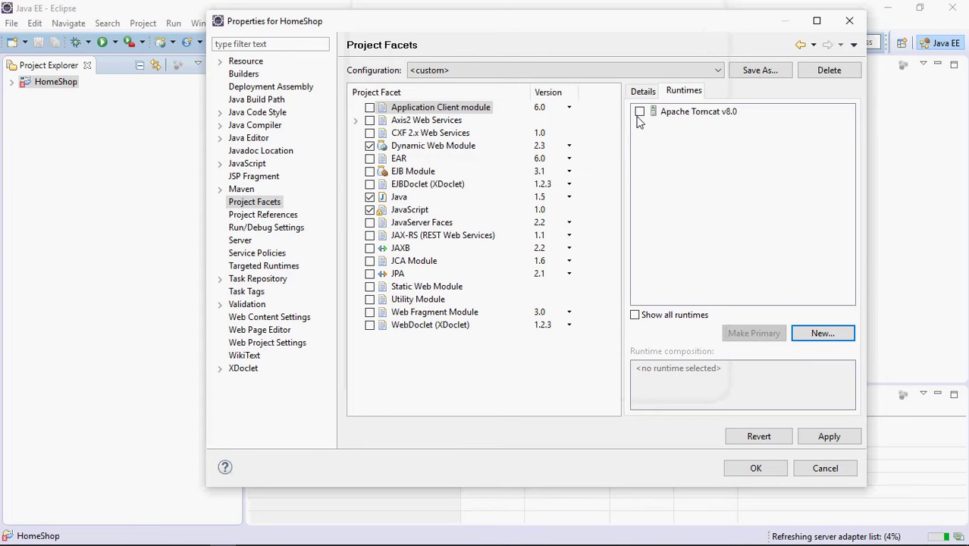
- Enable the Apache Tomcat v8.0 runtime for HomeShop and apply the project properties
left_click(639, 113)
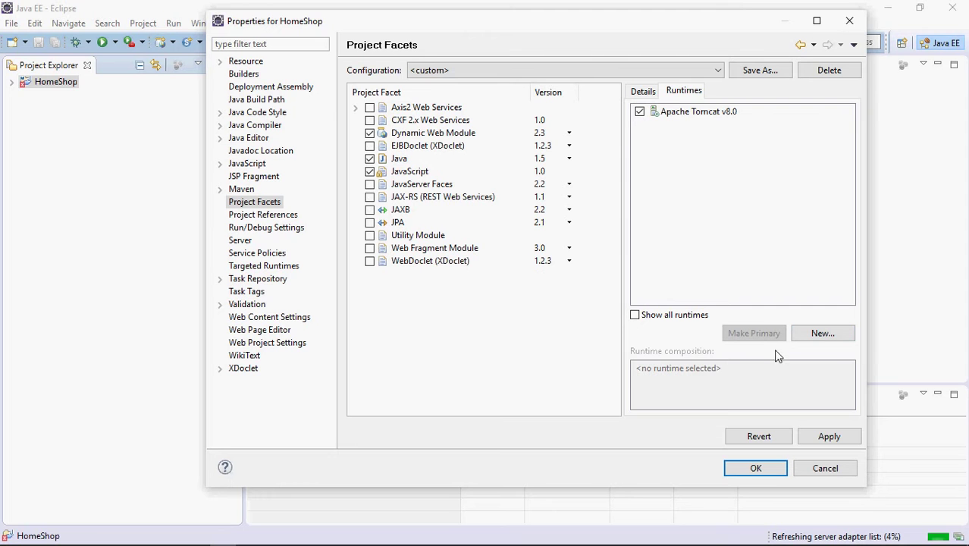
left_click(855, 439)
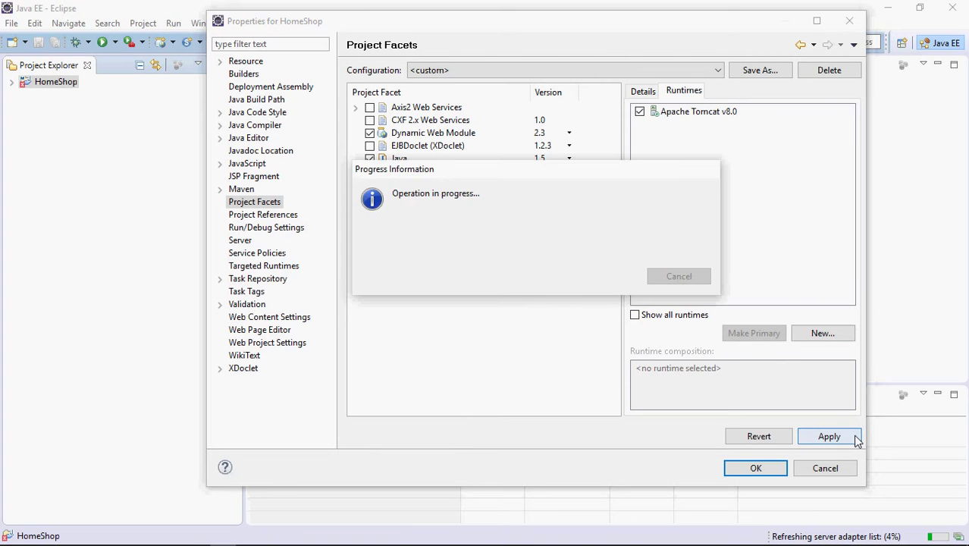
left_click(771, 469)
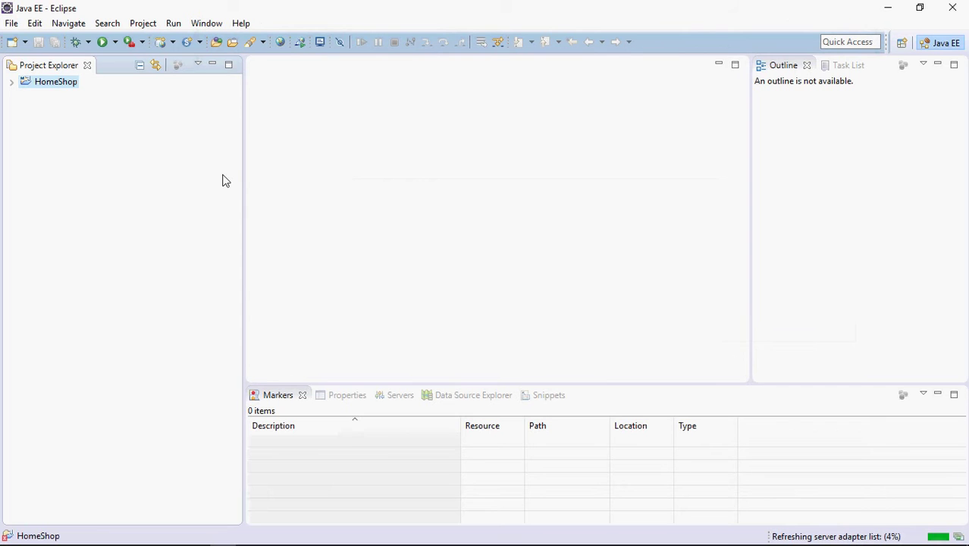
- Try to set HomeShop's Java facet to version 1.8 and its Dynamic Web Module facet to version 3.1 in the project properties
right_click(63, 89)
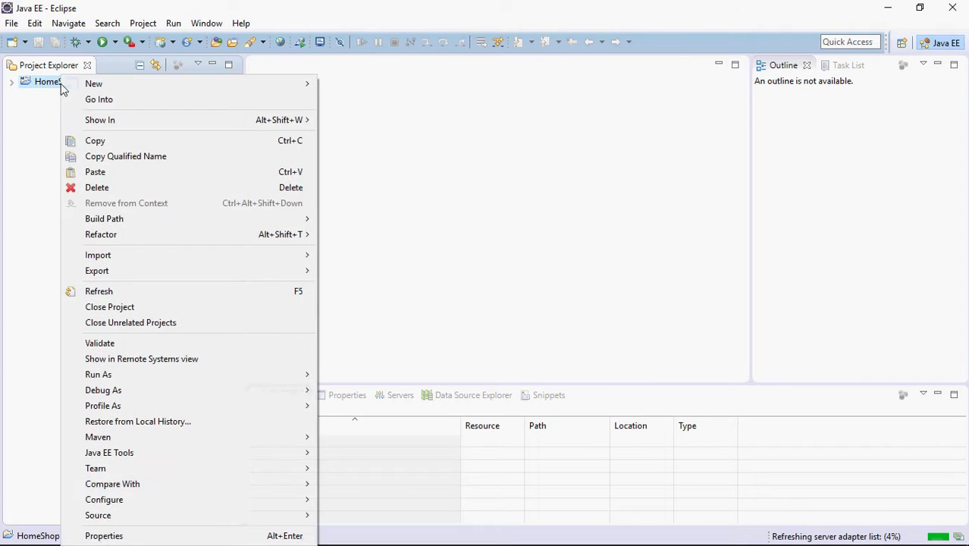
left_click(114, 537)
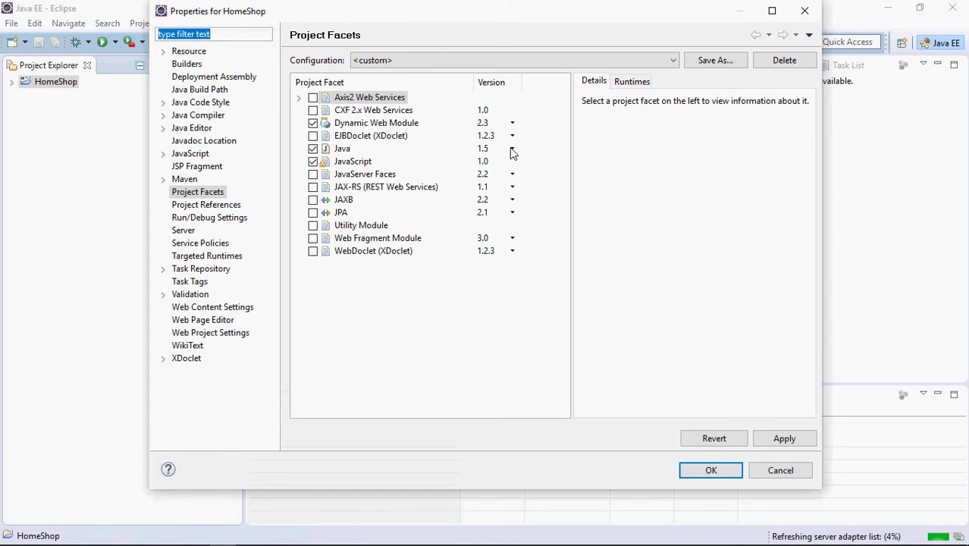
left_click(512, 148)
left_click(483, 205)
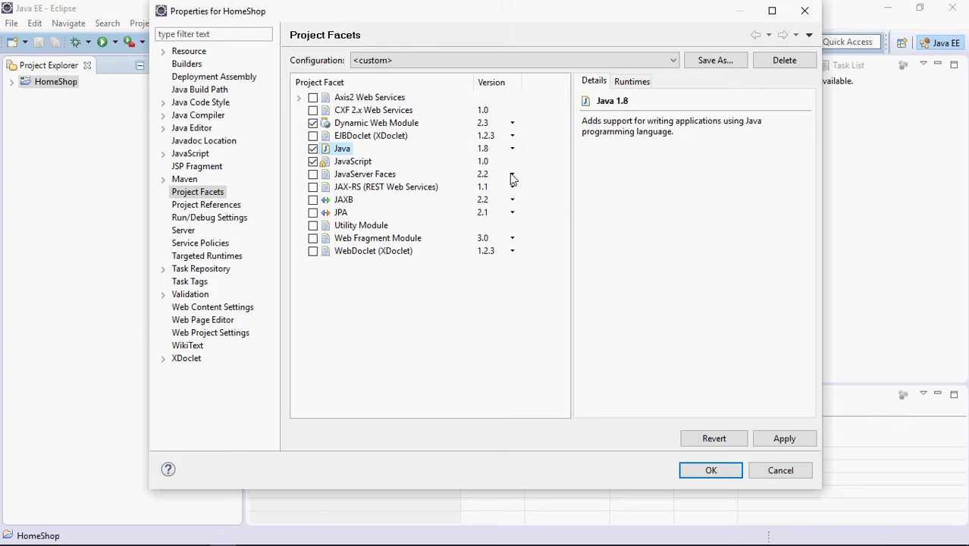
left_click(511, 125)
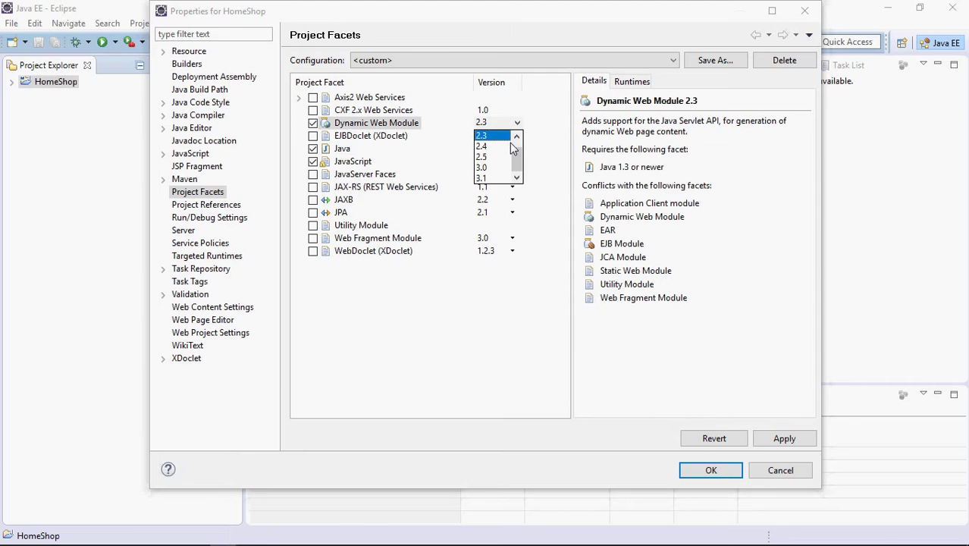
left_click(498, 183)
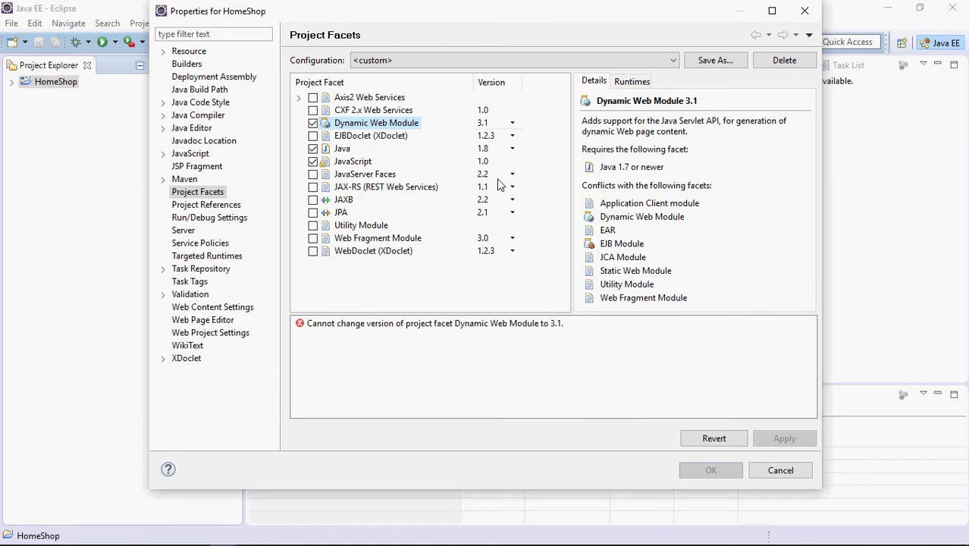
left_click(803, 11)
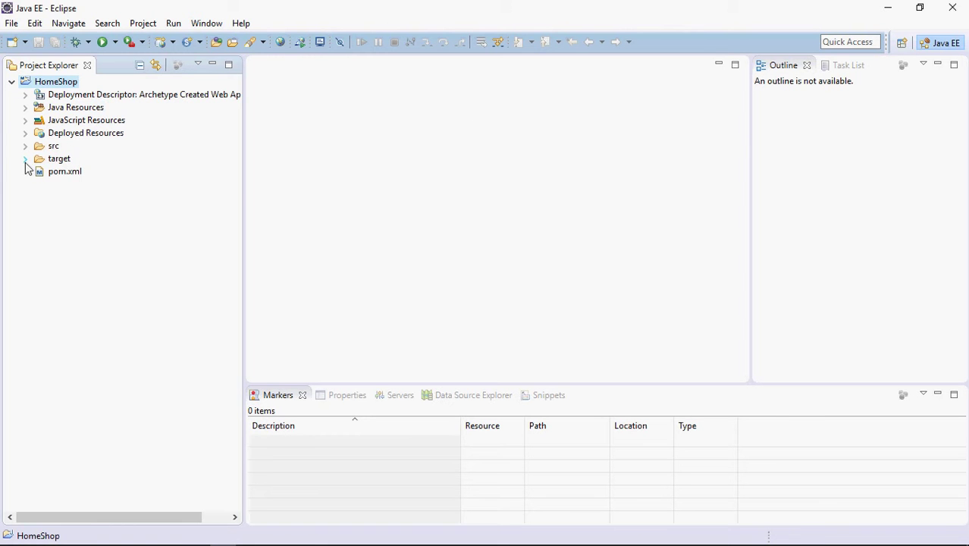
- Open web.xml from src/main/webapp/WEB-INF in source view and select its DOCTYPE declaration
left_click(25, 145)
left_click(38, 159)
left_click(53, 185)
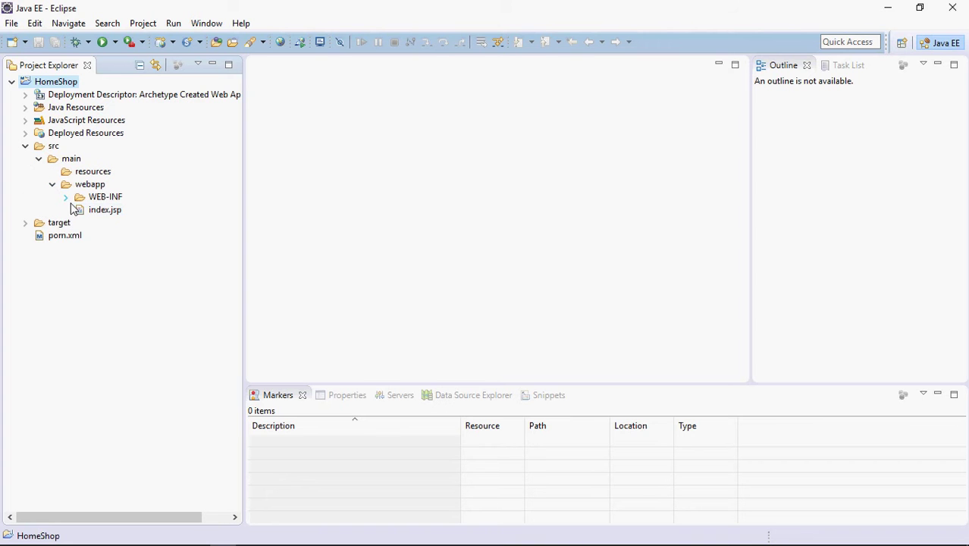
left_click(67, 198)
left_click(112, 210)
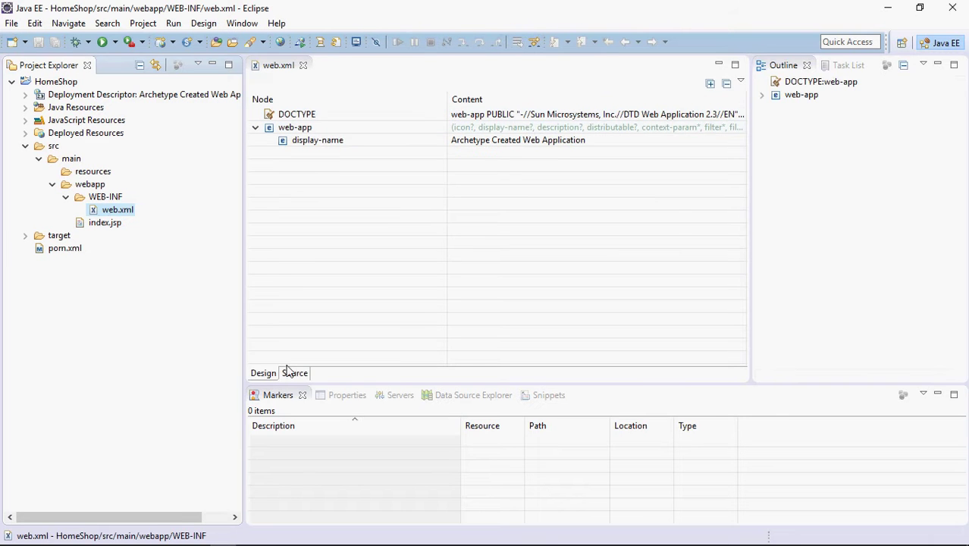
left_click(295, 372)
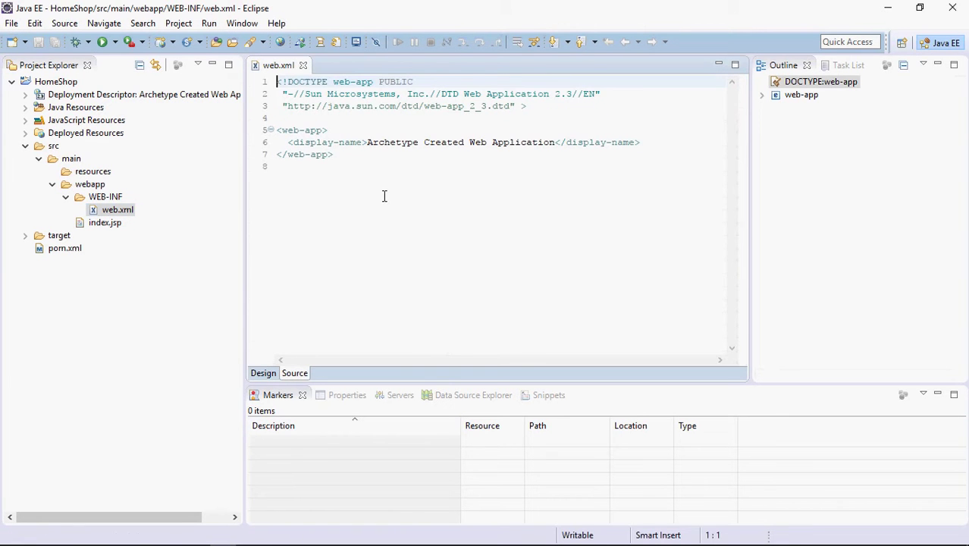
left_click_drag(527, 106, 283, 81)
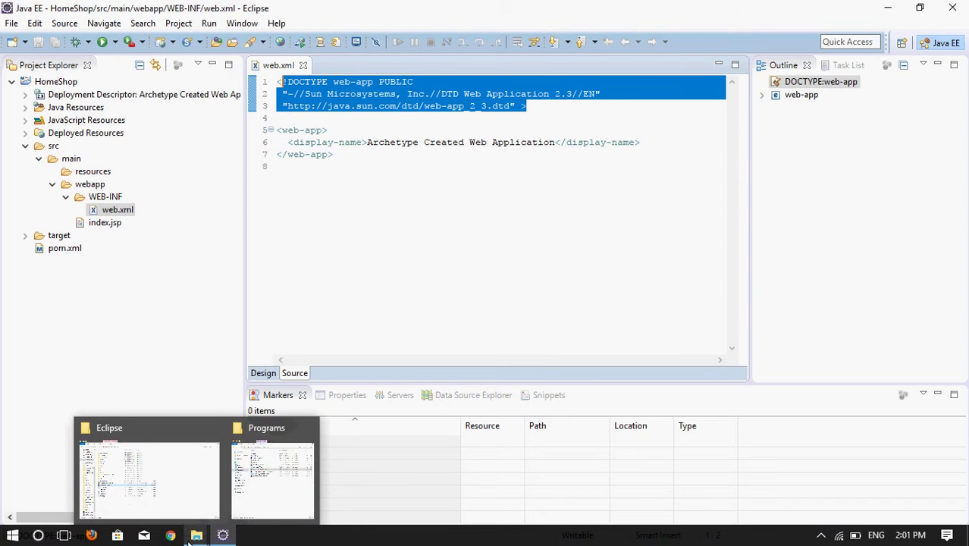
- Switch to Chrome and find the accepted web.xml answer on the Stack Overflow page about changing the Dynamic Web Module version
left_click(171, 535)
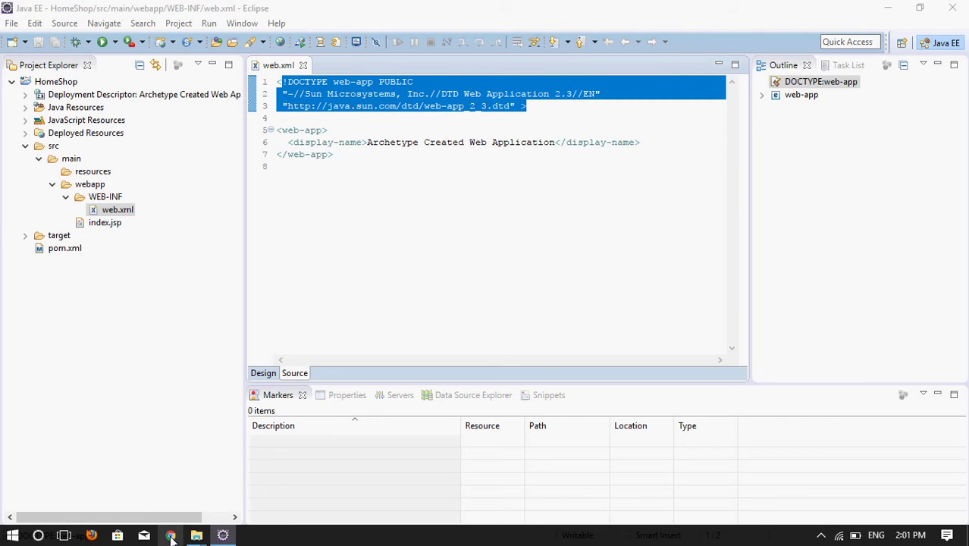
left_click(171, 535)
left_click(130, 8)
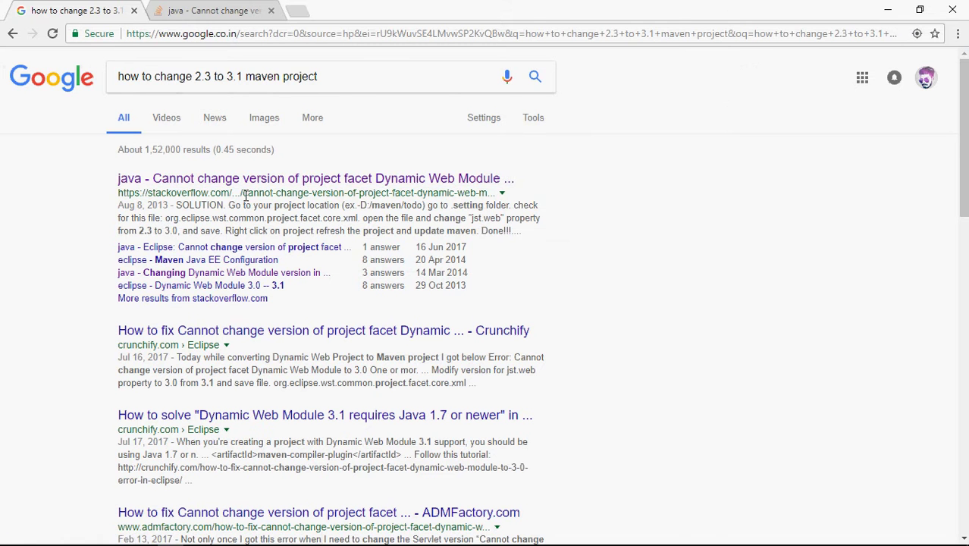
left_click(175, 6)
scroll(250, 141, "up", 5)
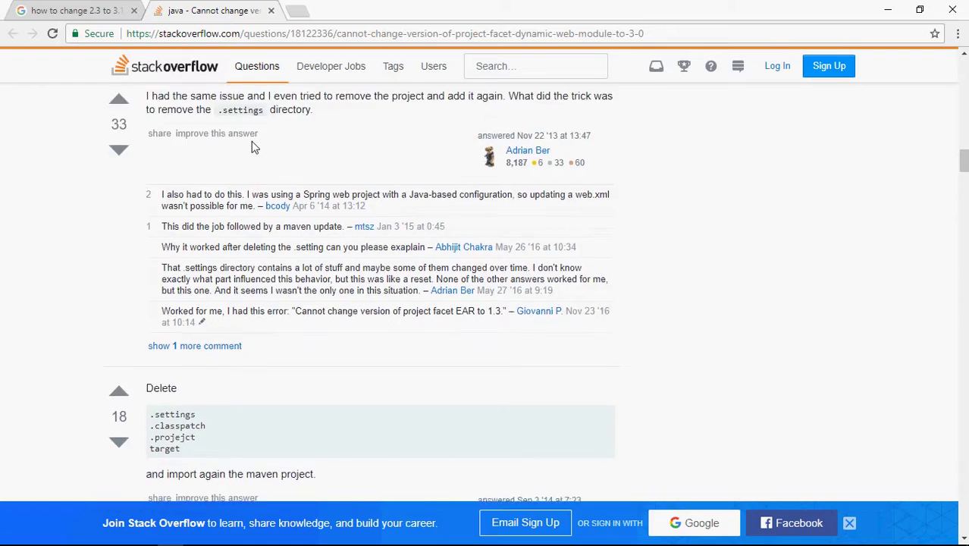
scroll(254, 147, "up", 10)
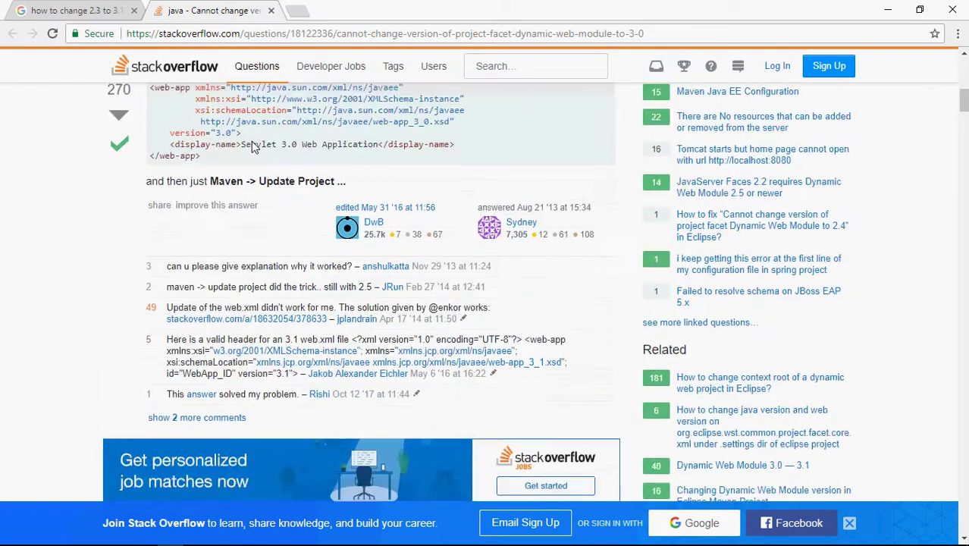
scroll(258, 148, "up", 1)
- Replace the DOCTYPE and opening web-app tag in Eclipse's web.xml with the version 3.0 web-app tag copied from the accepted answer
left_click_drag(155, 207, 246, 246)
key("ctrl+c")
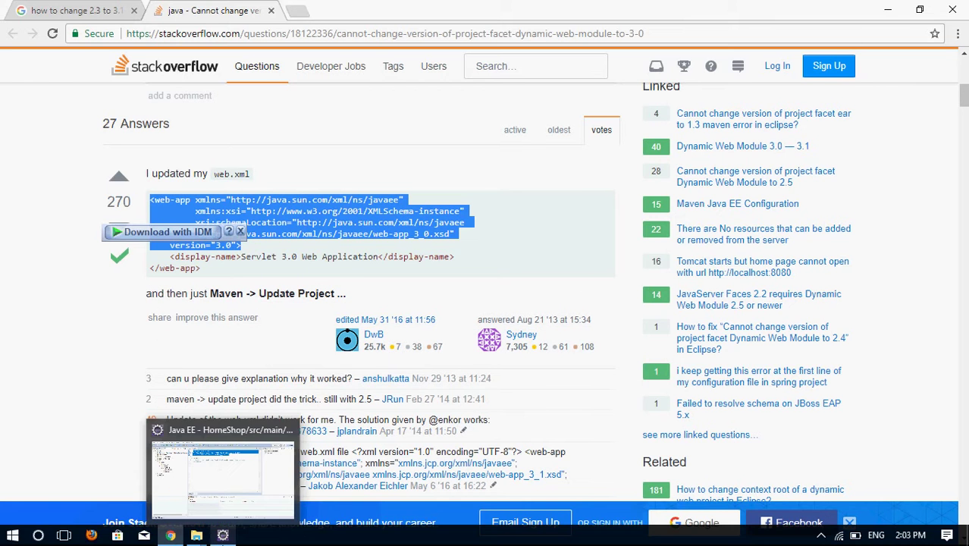
left_click(222, 536)
left_click_drag(335, 130, 279, 85)
key("ctrl+v")
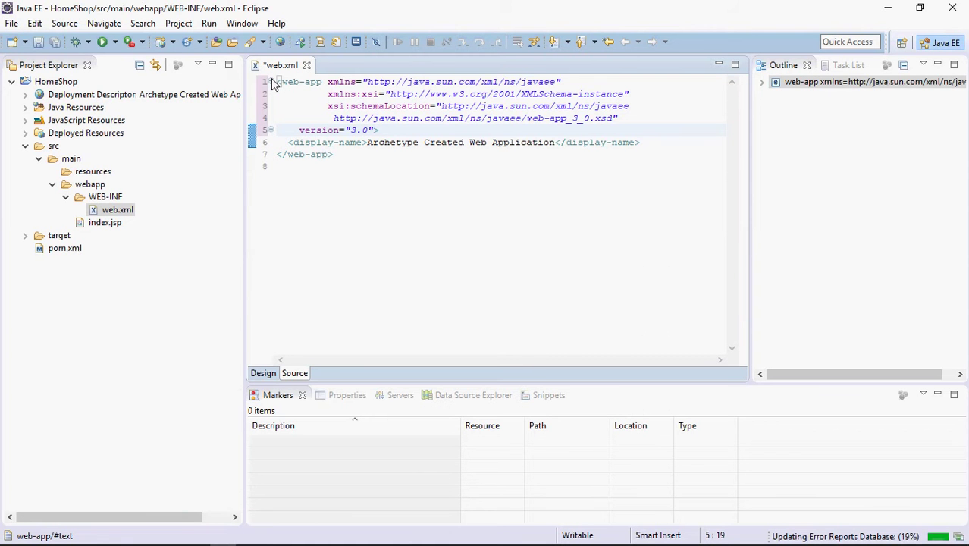
- Switch to Chrome and copy the version 3.1 web-app opening tag from a further answer on the Stack Overflow page
key("alt+Tab")
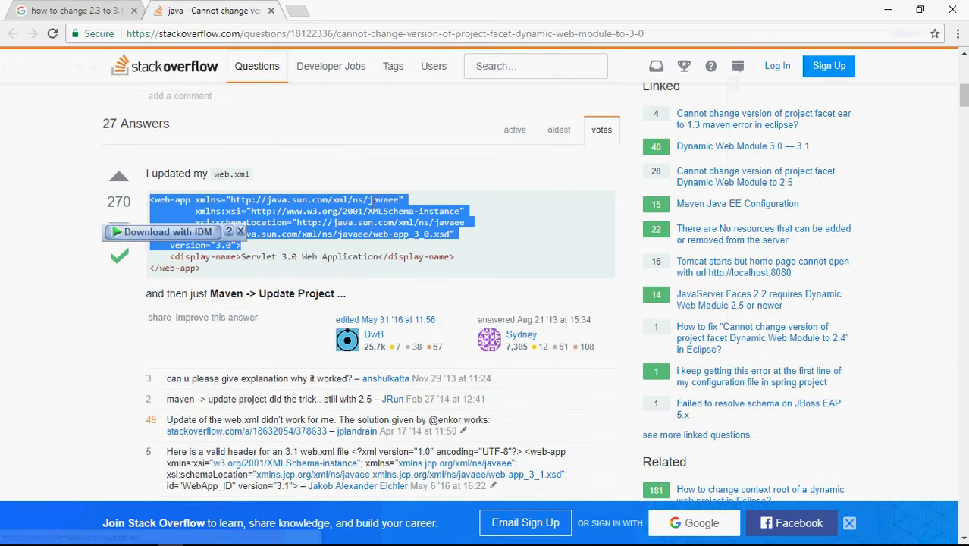
scroll(374, 204, "down", 10)
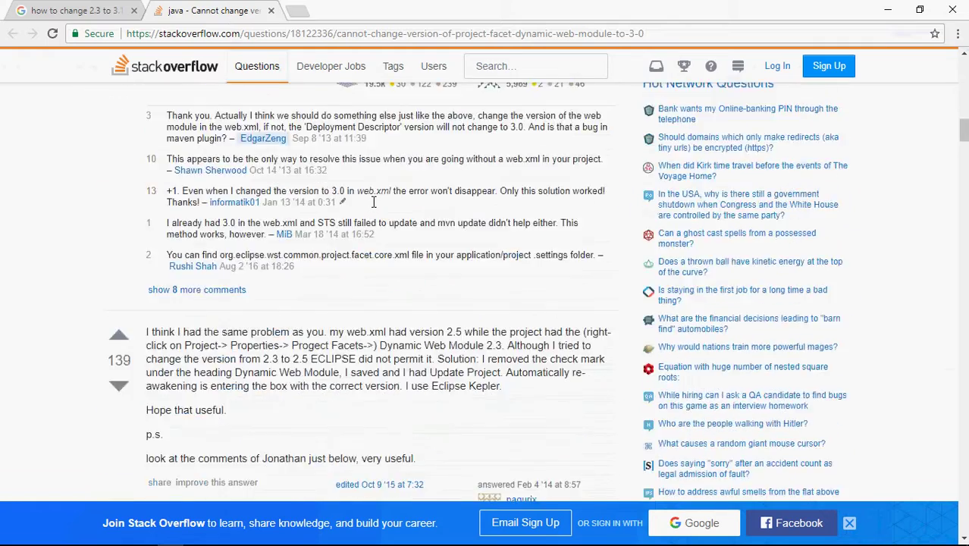
scroll(371, 202, "down", 1)
scroll(367, 201, "down", 15)
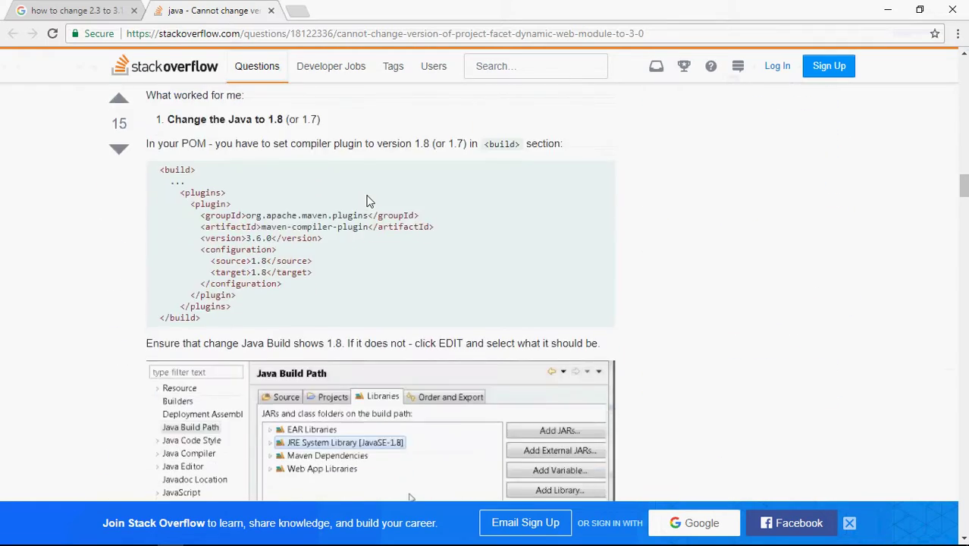
scroll(367, 200, "down", 10)
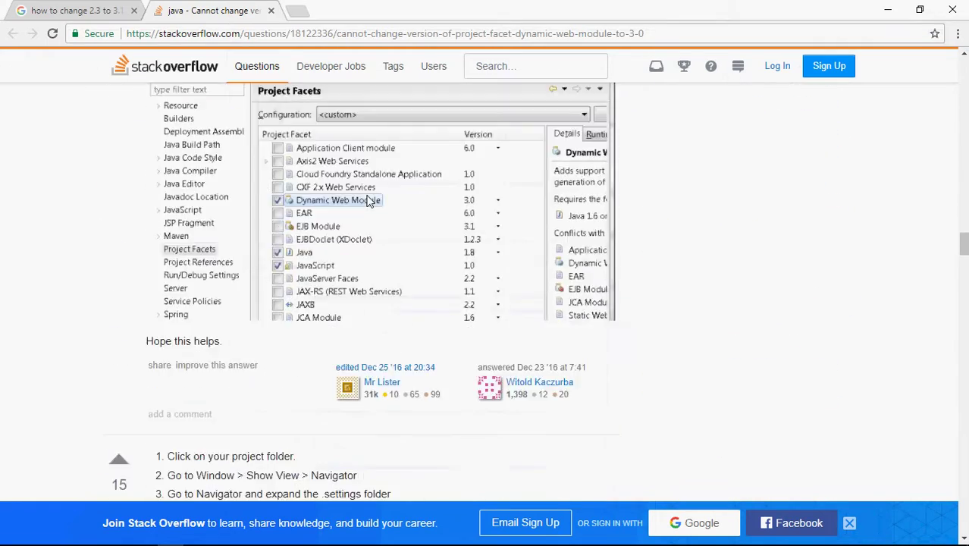
scroll(372, 203, "down", 8)
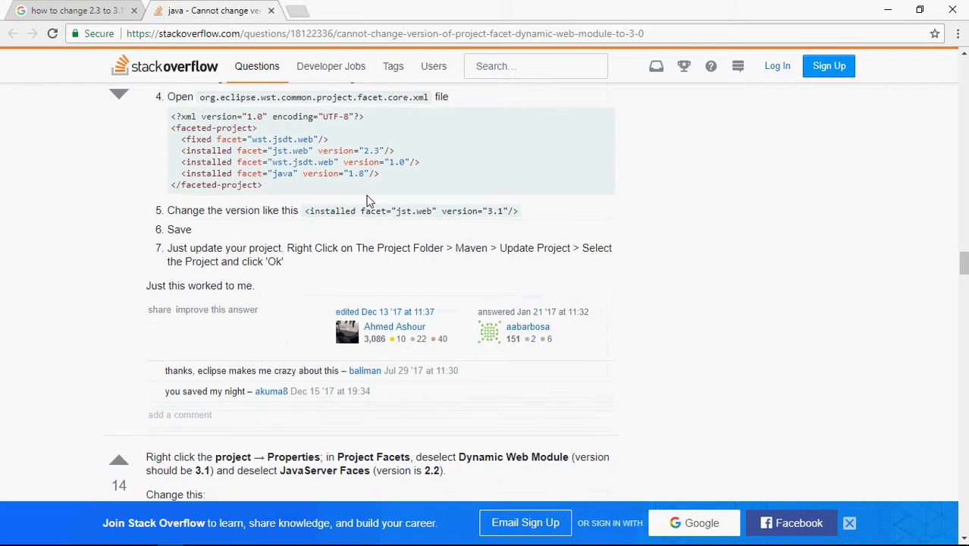
scroll(367, 201, "up", 3)
scroll(367, 201, "down", 4)
scroll(367, 201, "up", 1)
scroll(366, 201, "up", 4)
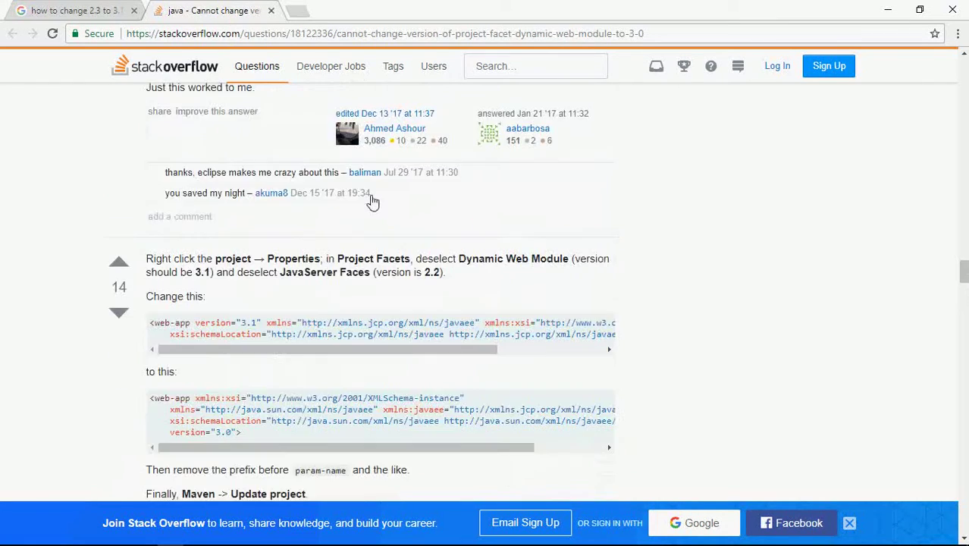
left_click_drag(410, 352, 149, 330)
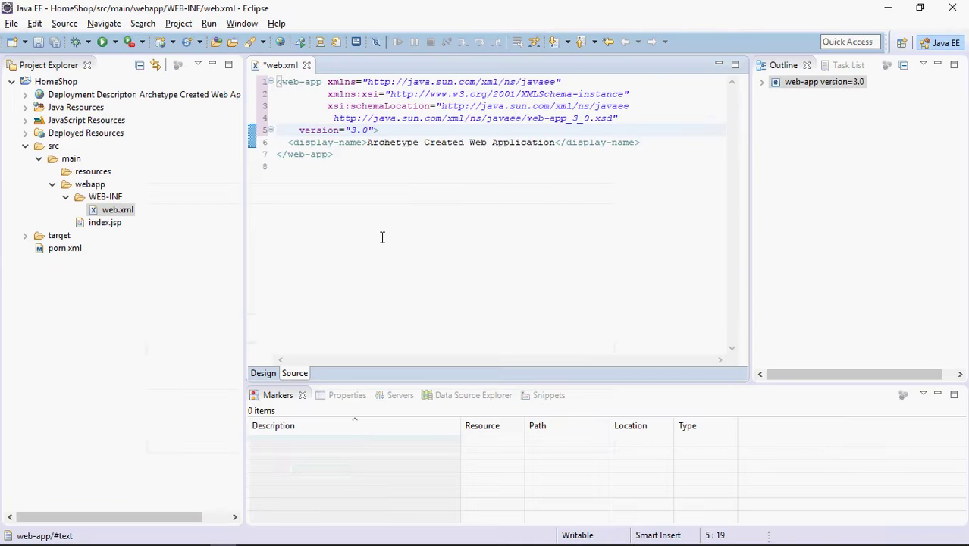
- Replace the version 3.0 web-app opening tag in web.xml with the copied version 3.1 tag and save the file
key("shift+Up")
key("ctrl+shift+Home")
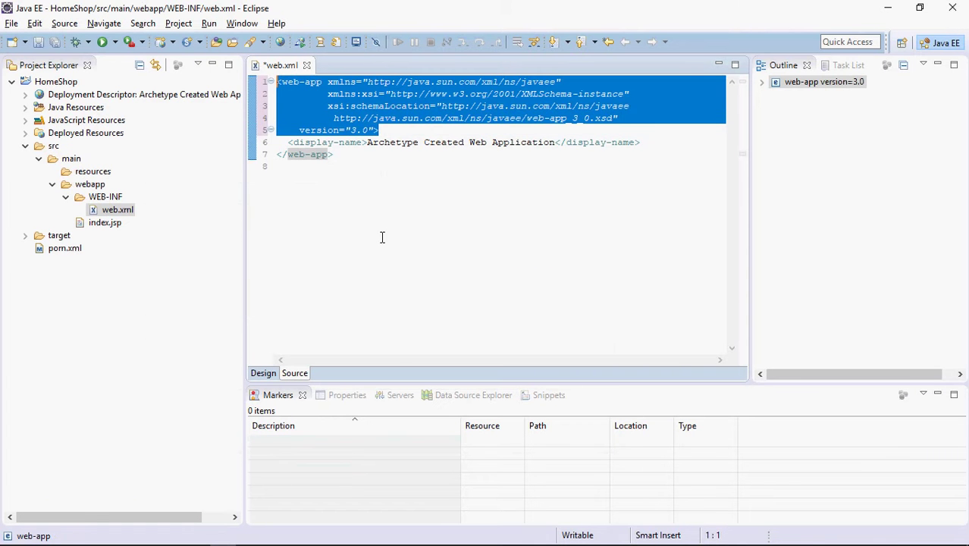
type("<web-app xmlns=\"http://xmlns.jcp.org/xml/ns/javaee\" xmlns:xsi=\"http://www.w3.org/2001/XMLSchema-instance\" version=\"3.1\"     xsi:schemaLocation=\"http://xmlns.jcp.org/xml/ns/javaee http://xmlns.jcp.org/xml/ns/javaee/web-app_3_1.xsd\">")
key("ctrl+s")
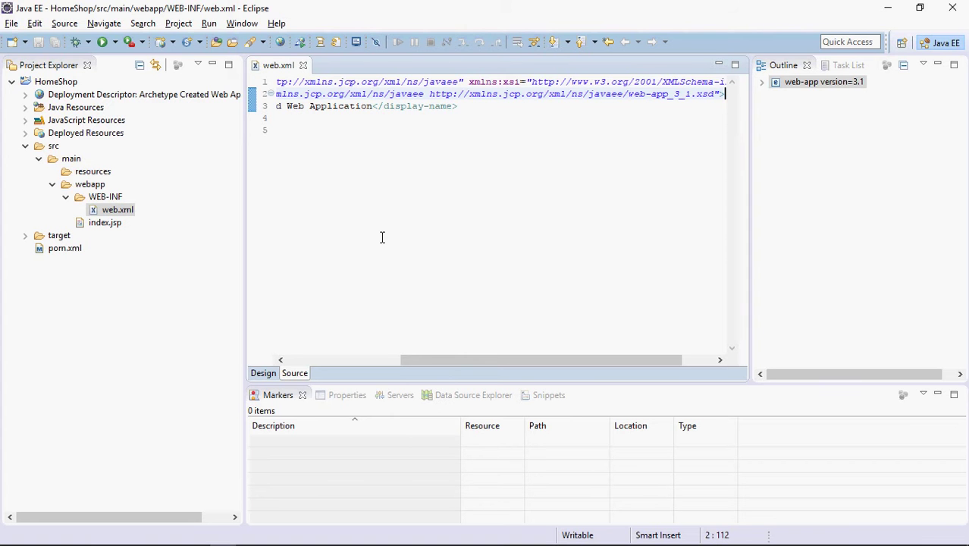
- Open HomeShop's pom.xml as source and add an empty line after the finalName element in the build section
left_click(50, 250)
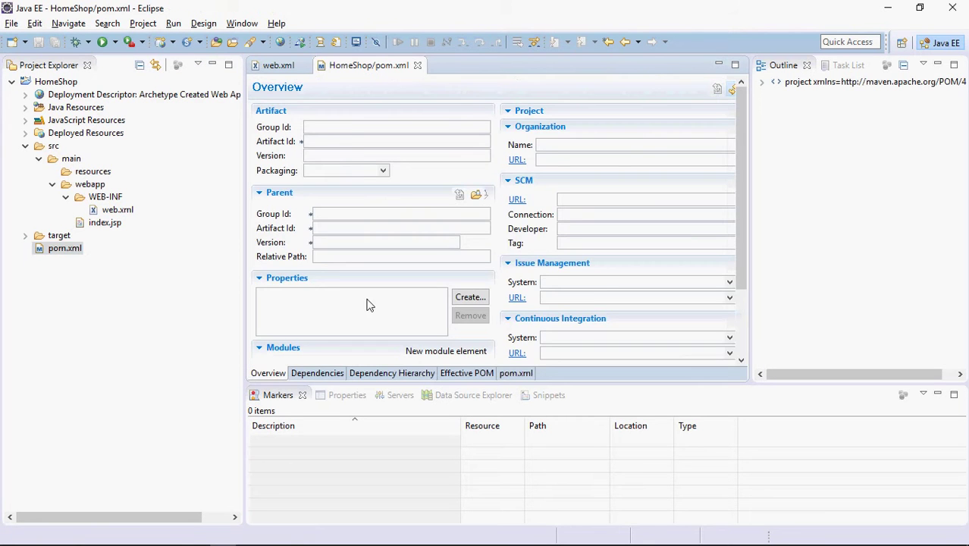
left_click(515, 372)
left_click(508, 296)
left_click(502, 302)
key("Return")
- Copy the plugins block with maven-compiler-plugin 3.6.0 and source and target 1.8 from the Stack Overflow answer in Chrome
key("alt+Tab")
scroll(444, 178, "up", 3)
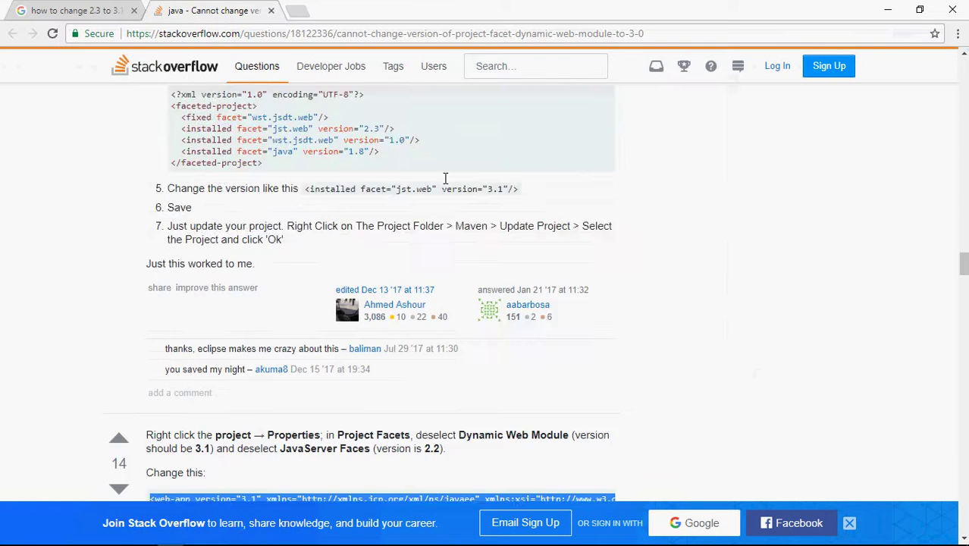
scroll(445, 177, "up", 5)
scroll(439, 177, "down", 1)
scroll(438, 178, "up", 1)
scroll(440, 177, "up", 15)
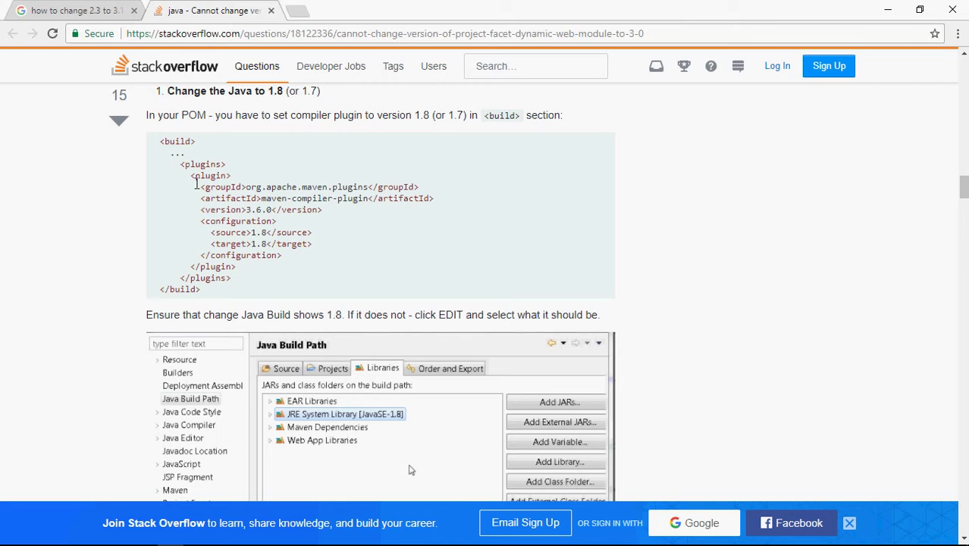
left_click_drag(191, 175, 254, 277)
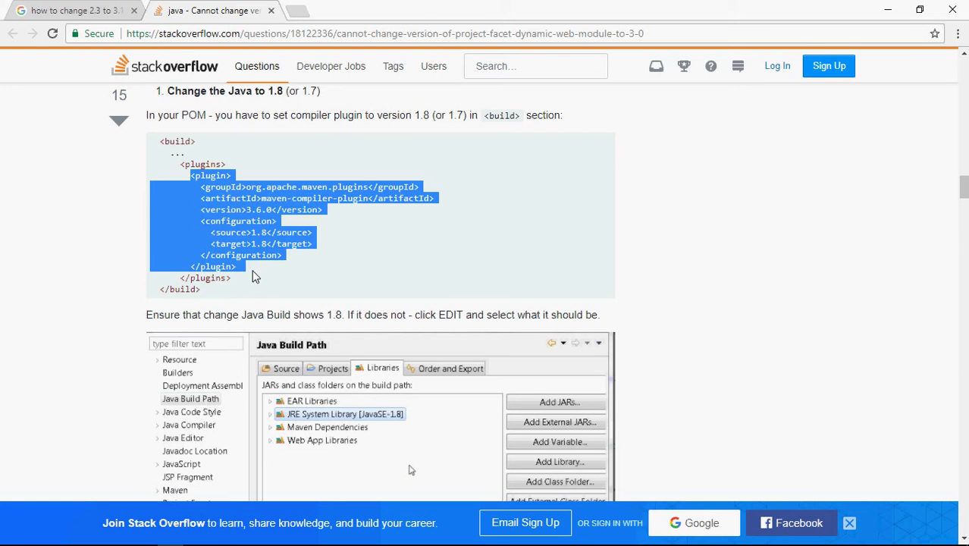
key("alt+Tab")
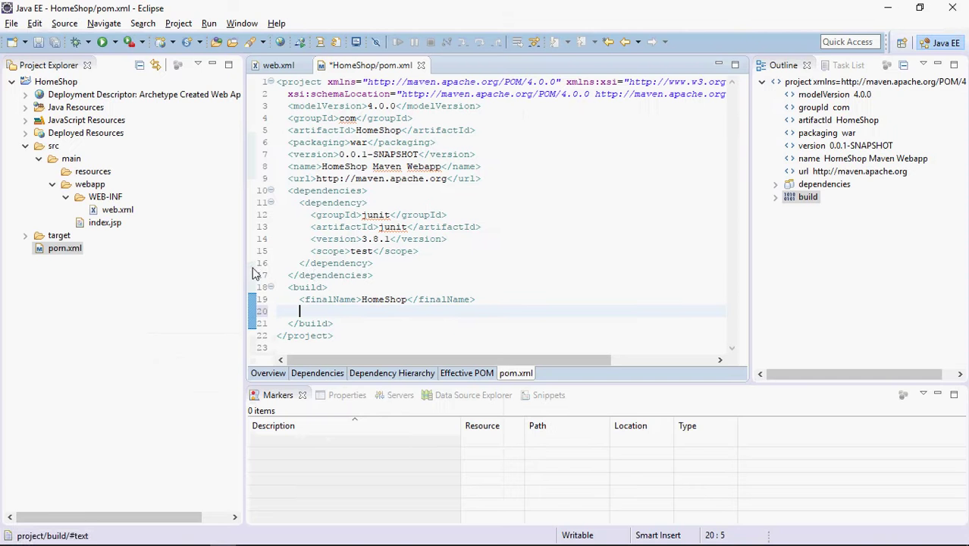
key("alt+Tab")
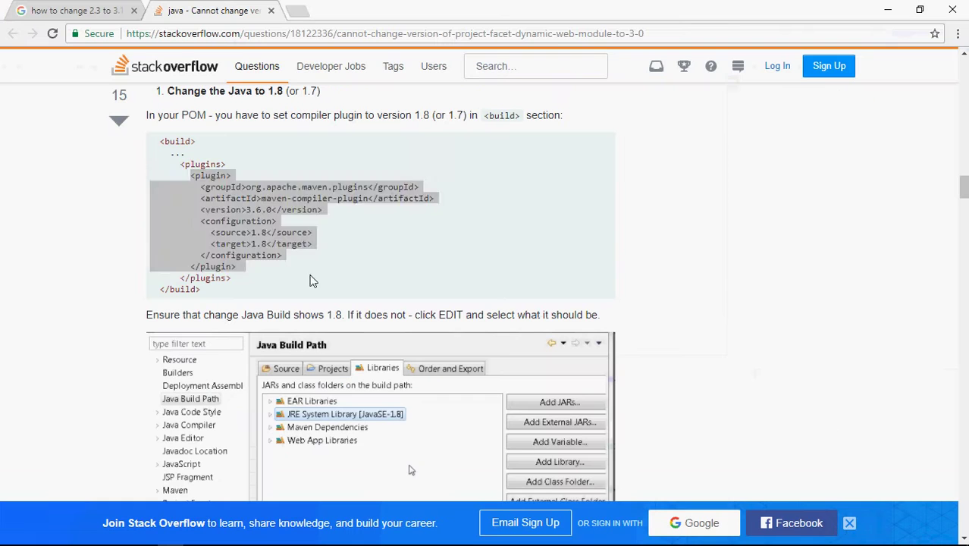
left_click_drag(185, 172, 255, 287)
key("ctrl+c")
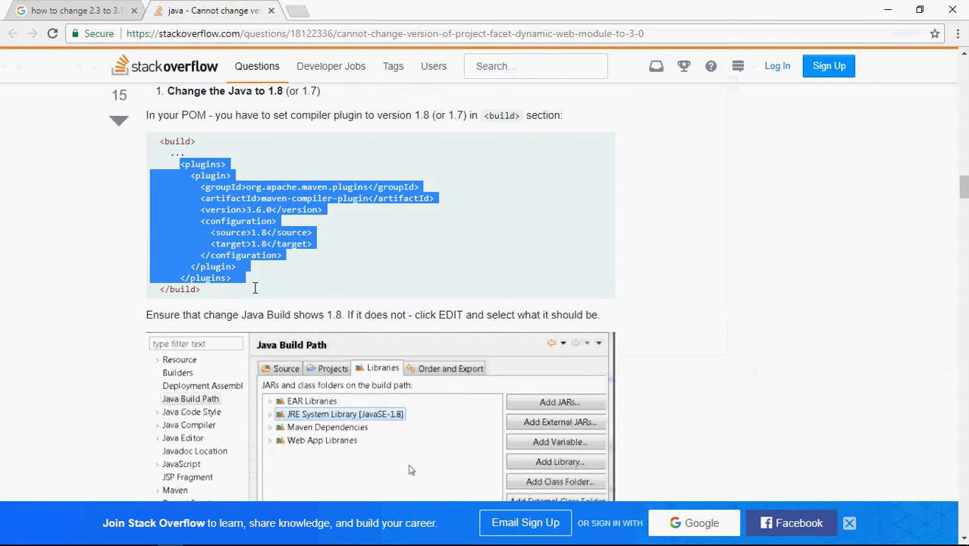
- Paste the copied plugins block below finalName in pom.xml's build section in Eclipse and save the file
key("alt+Tab")
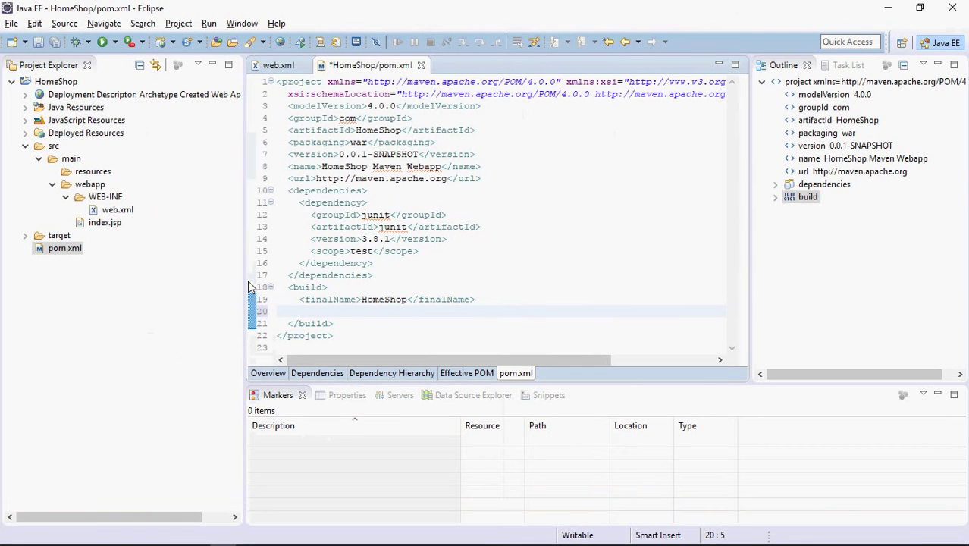
key("ctrl+v")
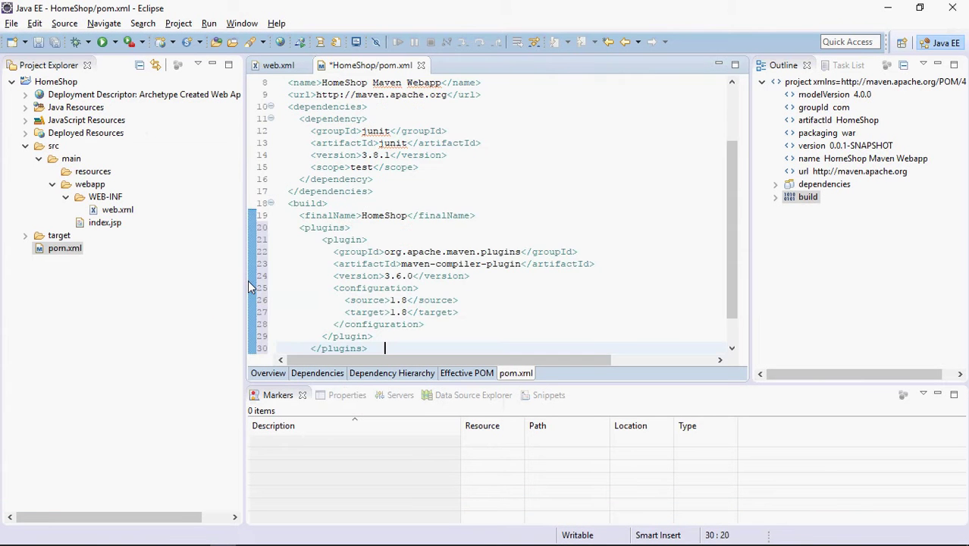
key("ctrl+s")
key("alt+Tab")
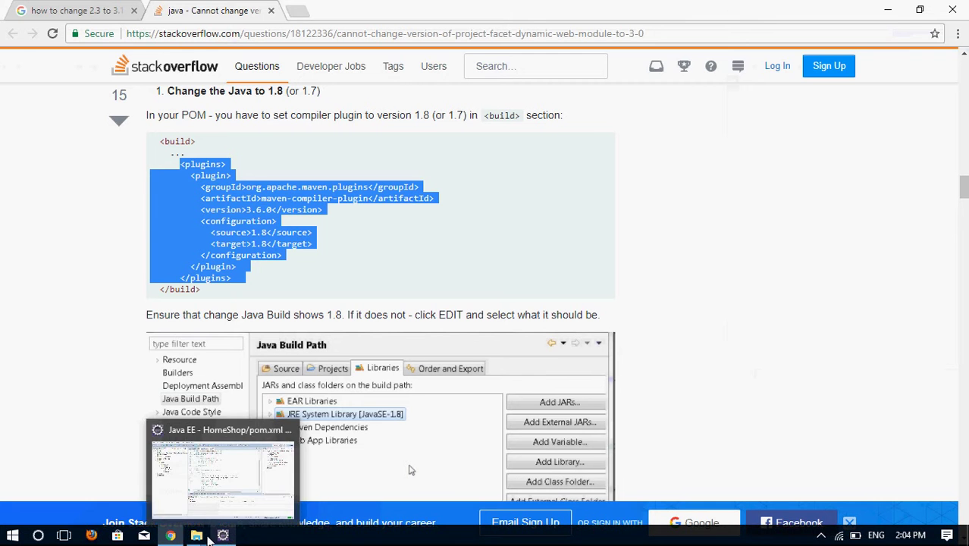
- Switch to Eclipse and look up the HomeShop project's folder location in its Resource properties
mouse_move(203, 536)
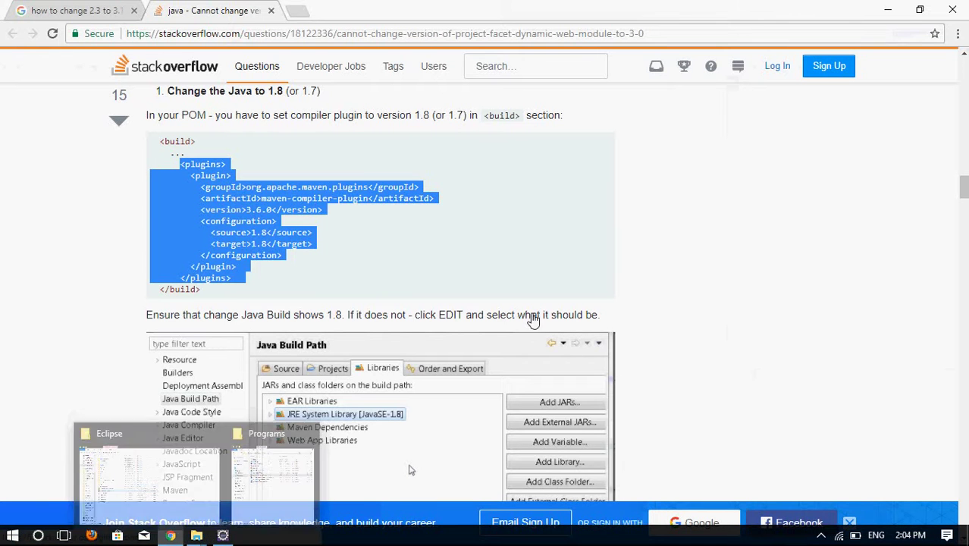
left_click(223, 535)
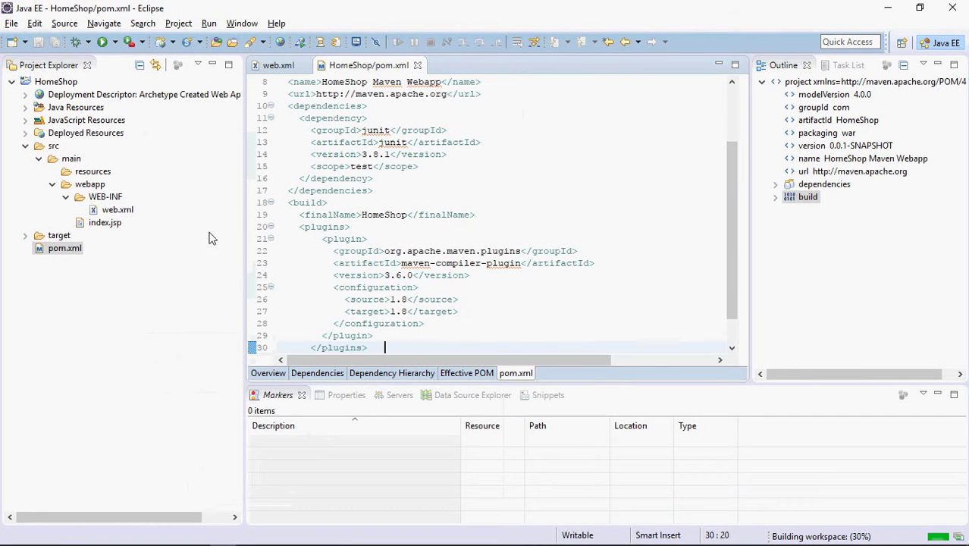
left_click(49, 87)
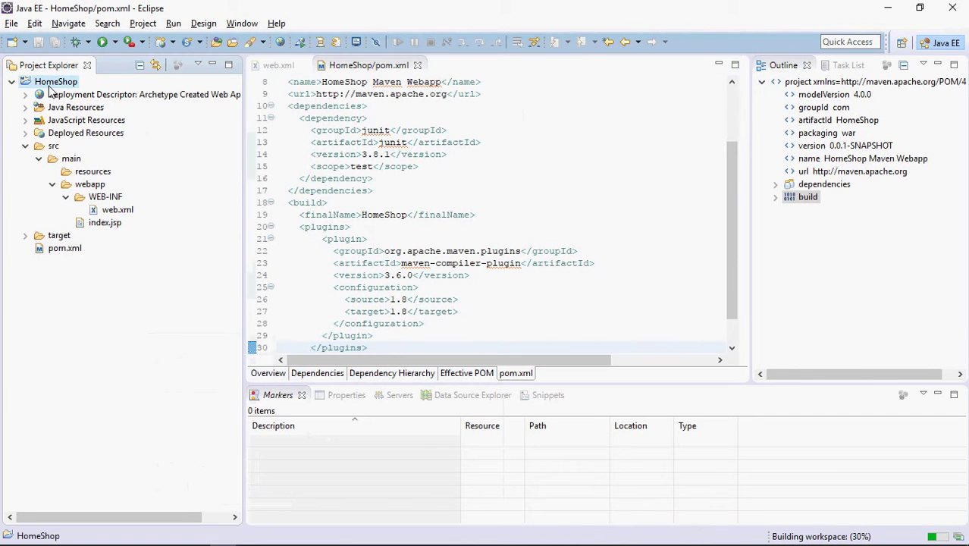
right_click(49, 89)
mouse_move(291, 437)
left_click(266, 535)
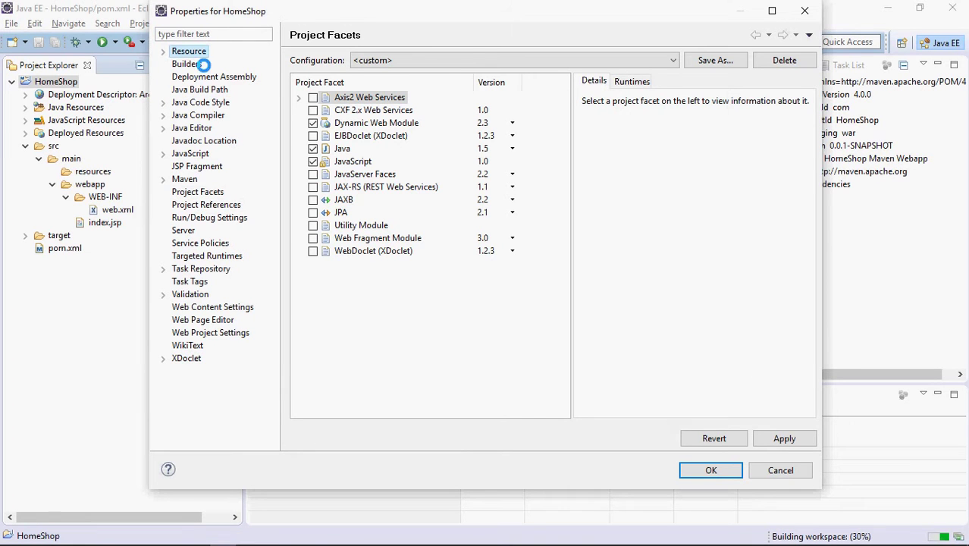
left_click(194, 51)
left_click_drag(350, 86, 439, 104)
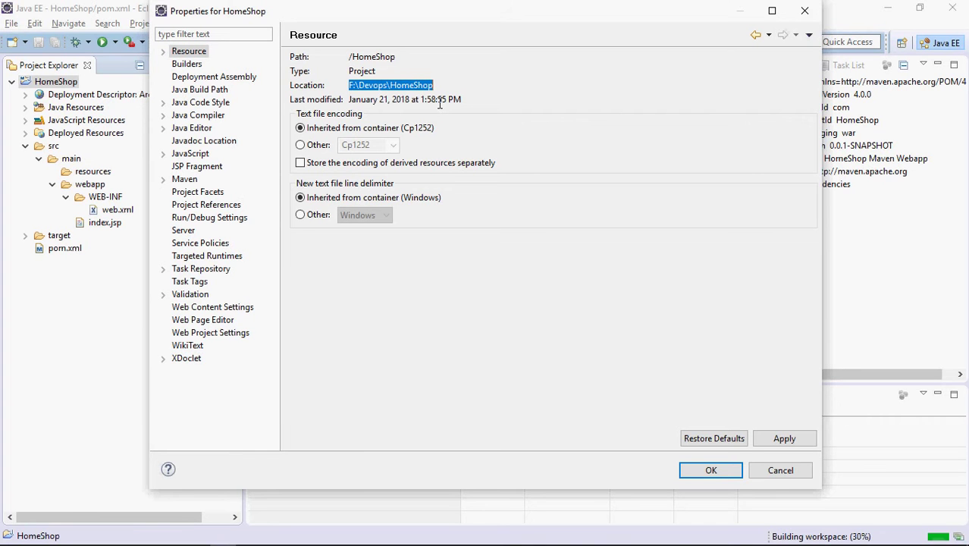
- Open org.eclipse.wst.common.project.facet.core.xml from F:\Devops\HomeShop\.settings in Notepad++ using File Explorer, declining the update offer
key("super+e")
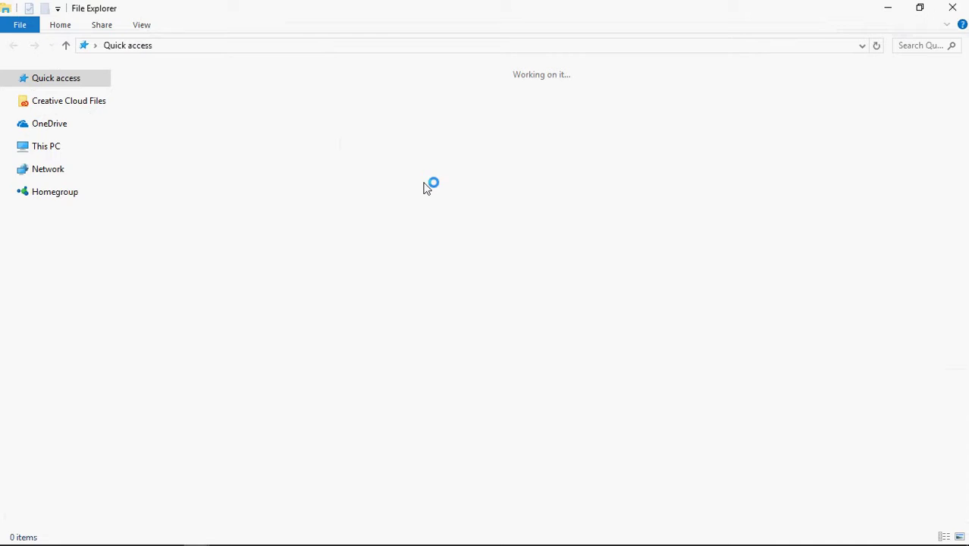
left_click(73, 300)
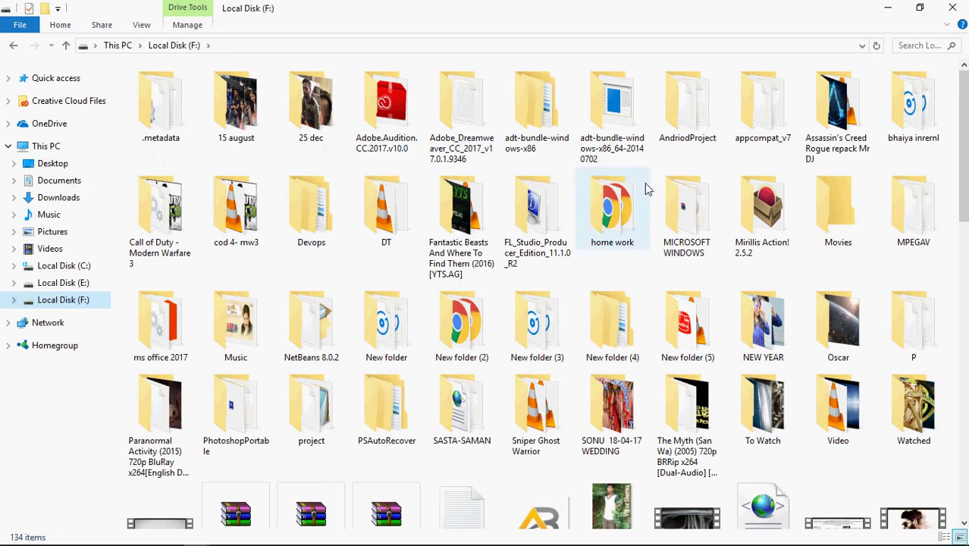
double_click(345, 206)
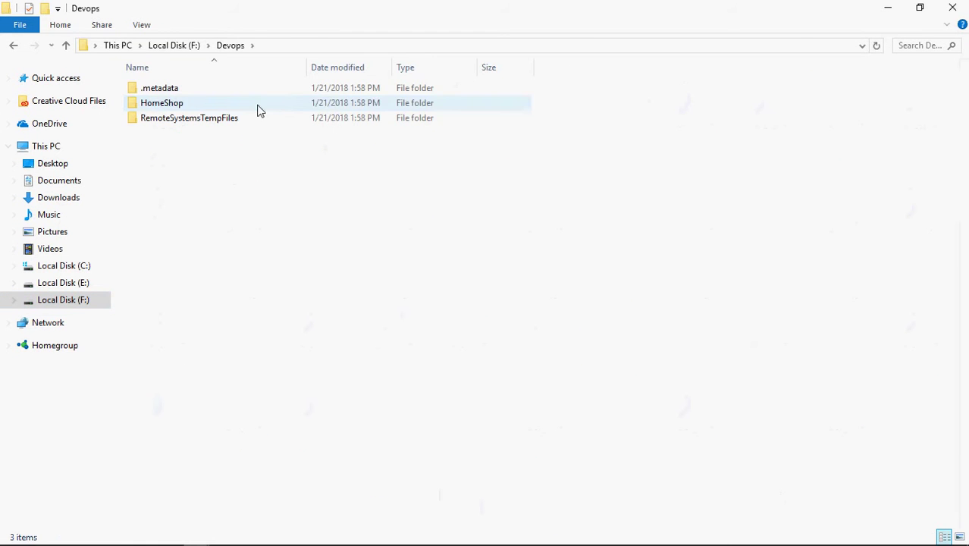
double_click(256, 106)
left_click(239, 107)
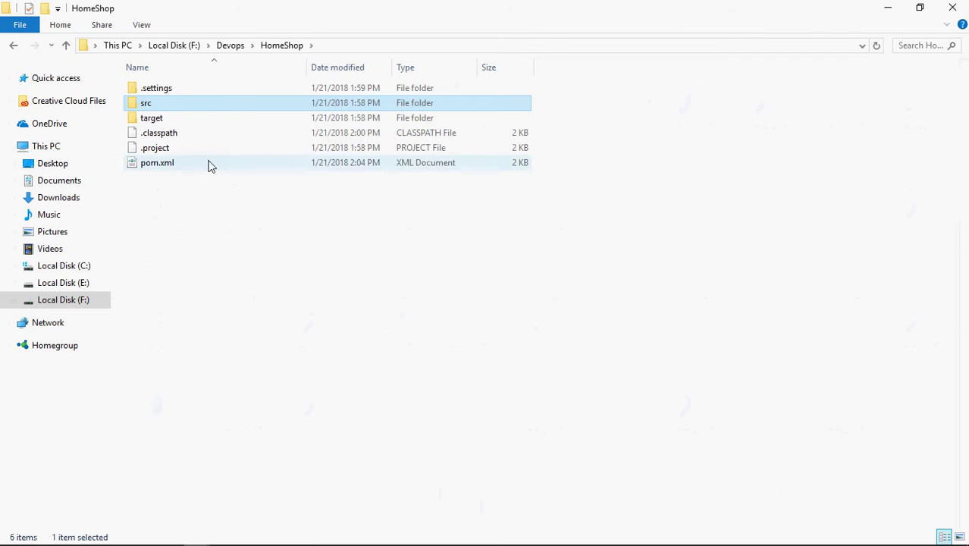
double_click(242, 88)
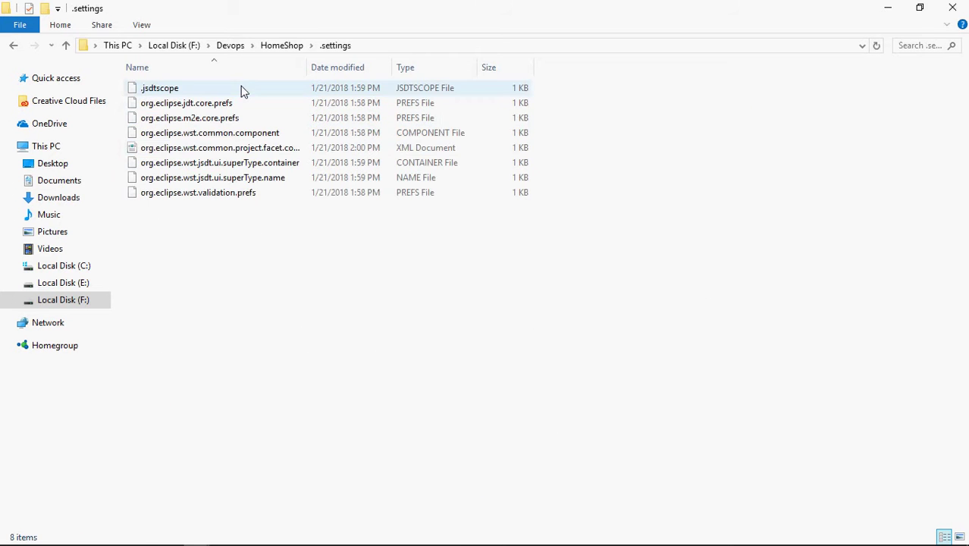
left_click(233, 149)
right_click(233, 148)
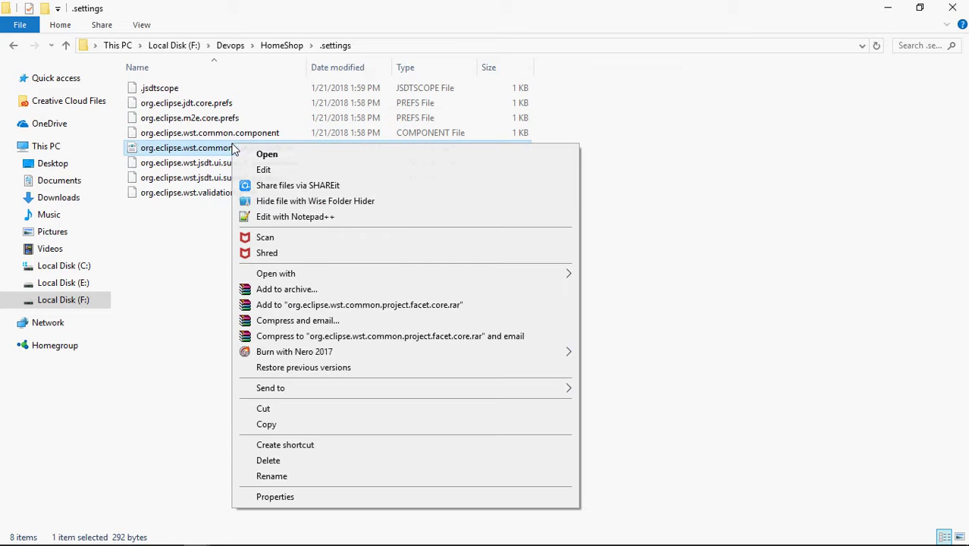
left_click(259, 217)
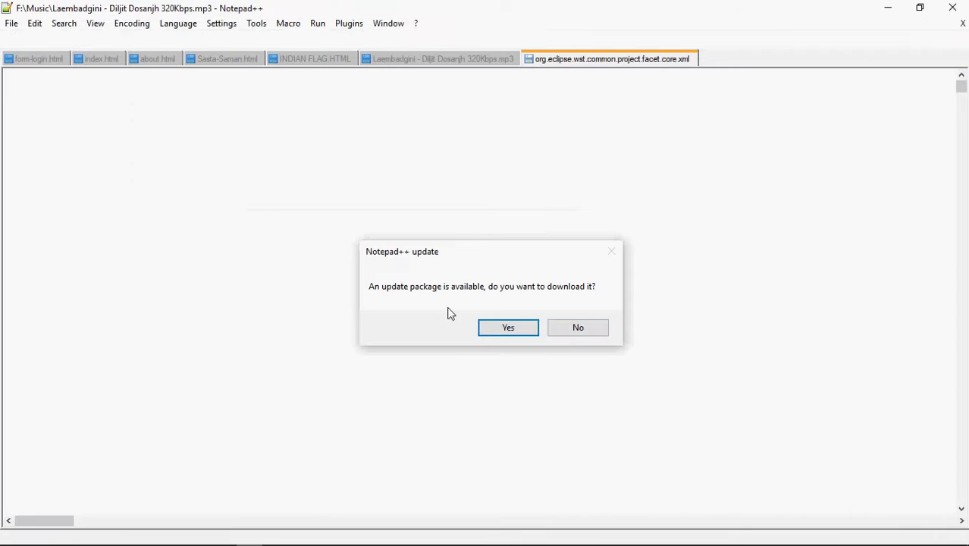
left_click(573, 330)
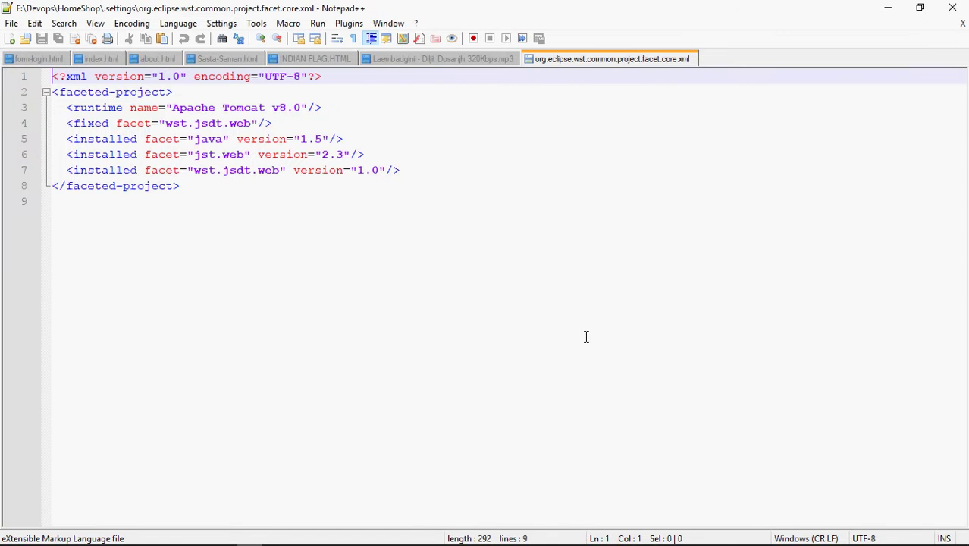
- Set the jst.web facet version to "3.1" in the facet core XML file
left_click(345, 155)
key("BackSpace")
key("BackSpace")
key("BackSpace")
type("2")
key("BackSpace")
type("2")
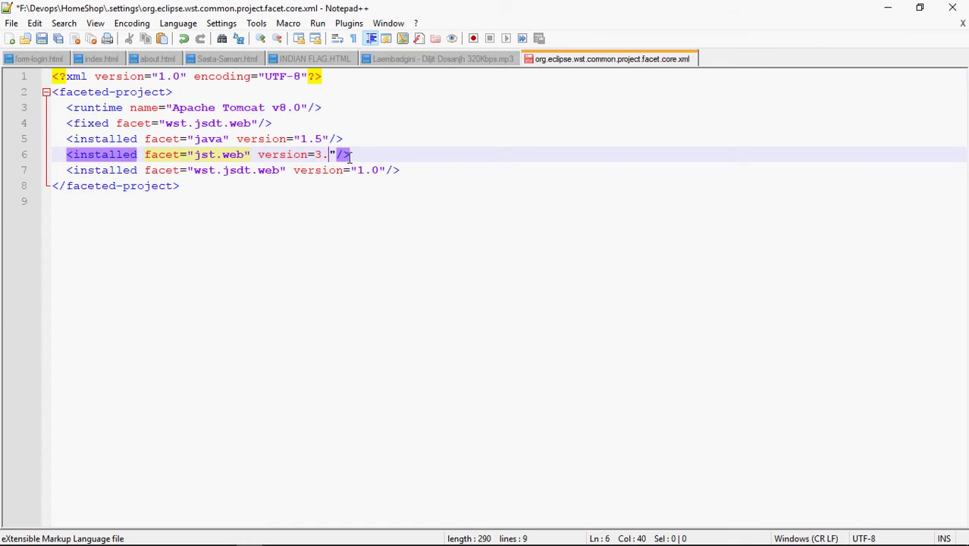
key("BackSpace")
key("BackSpace")
type("\"3.1")
- Set the java facet version to 1.8, save the facet core file and close Notepad++ and File Explorer
key("Up")
key("BackSpace")
type("8")
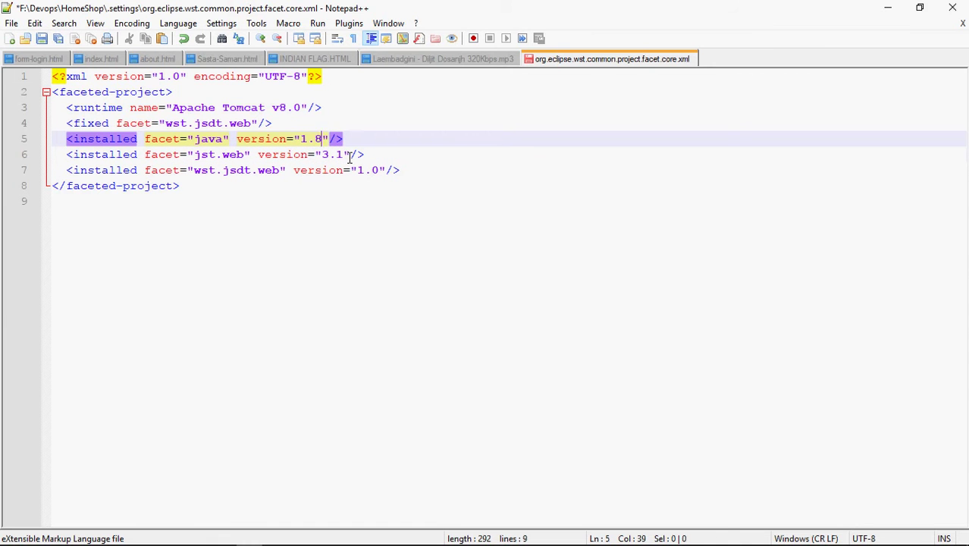
key("ctrl+s")
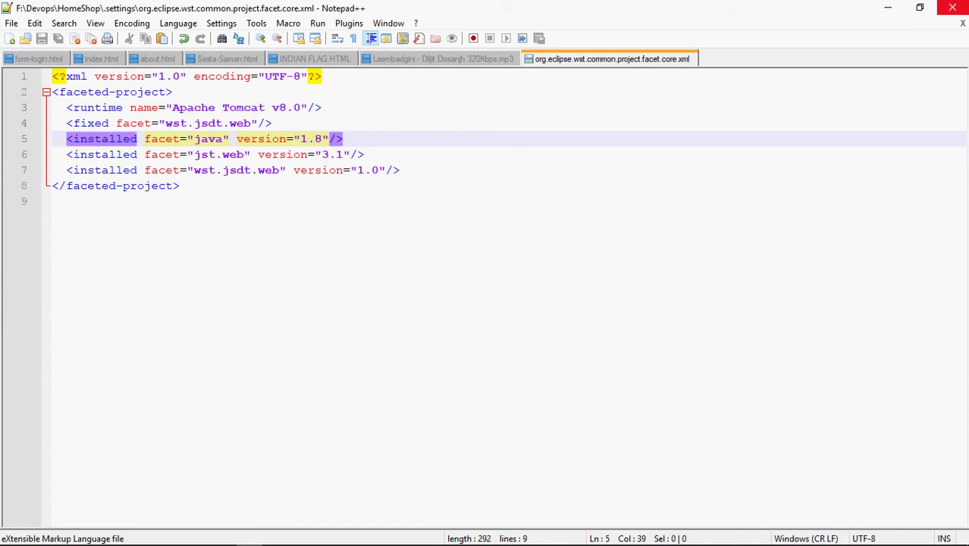
left_click(952, 7)
left_click(942, 7)
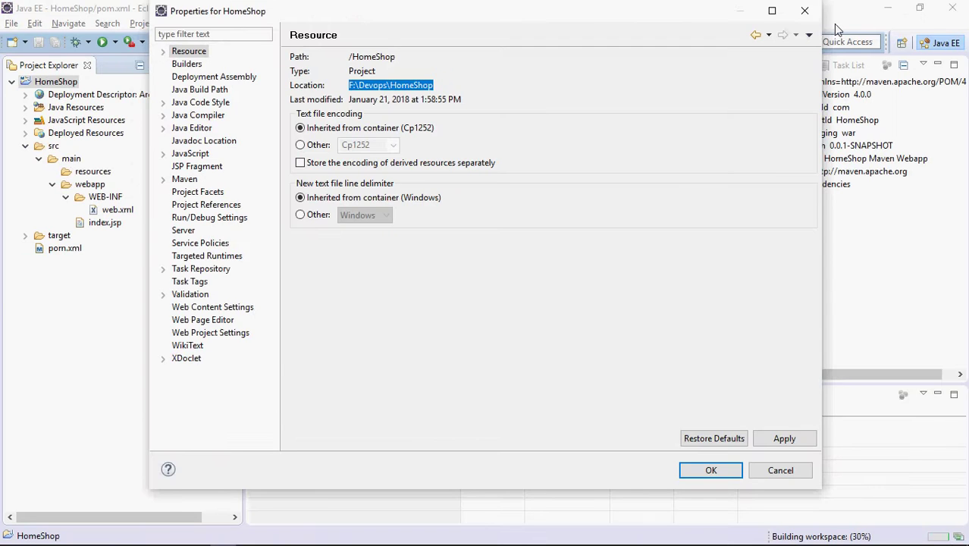
- Dismiss HomeShop's project properties in Eclipse and run a Maven Update Project on HomeShop
left_click(804, 10)
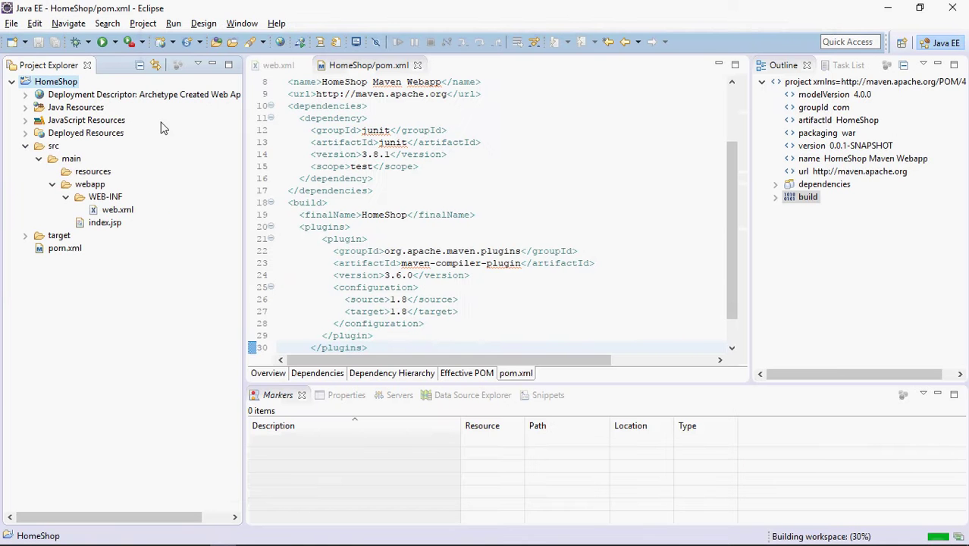
right_click(54, 85)
mouse_move(215, 430)
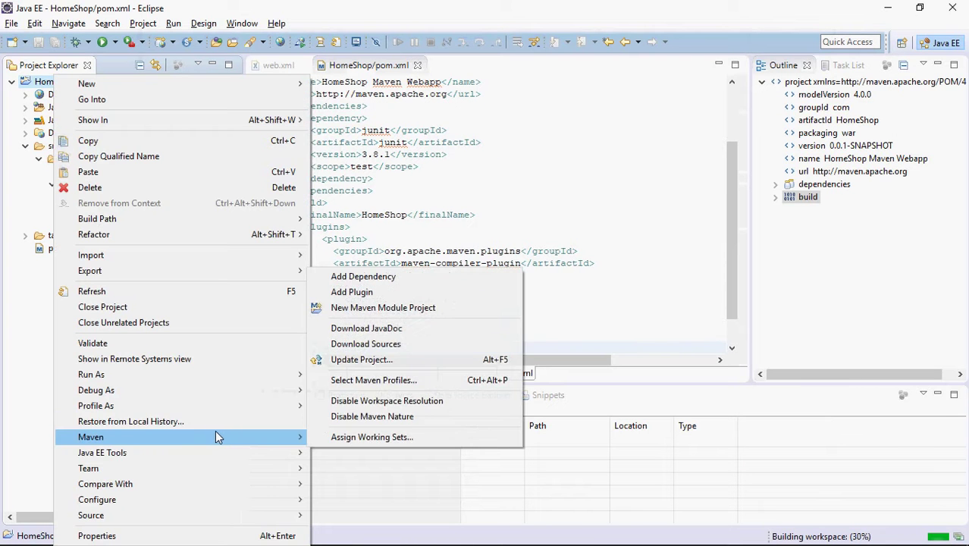
left_click(394, 360)
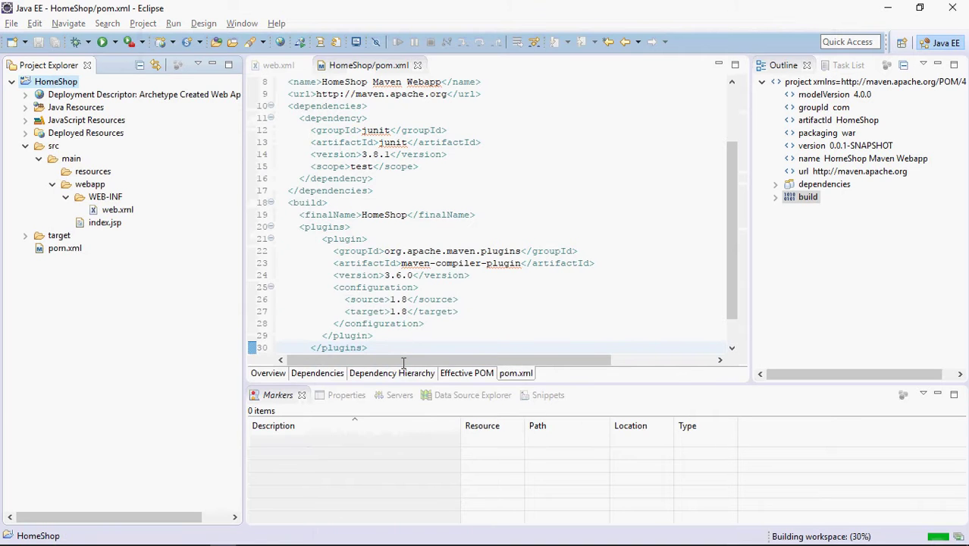
left_click(548, 454)
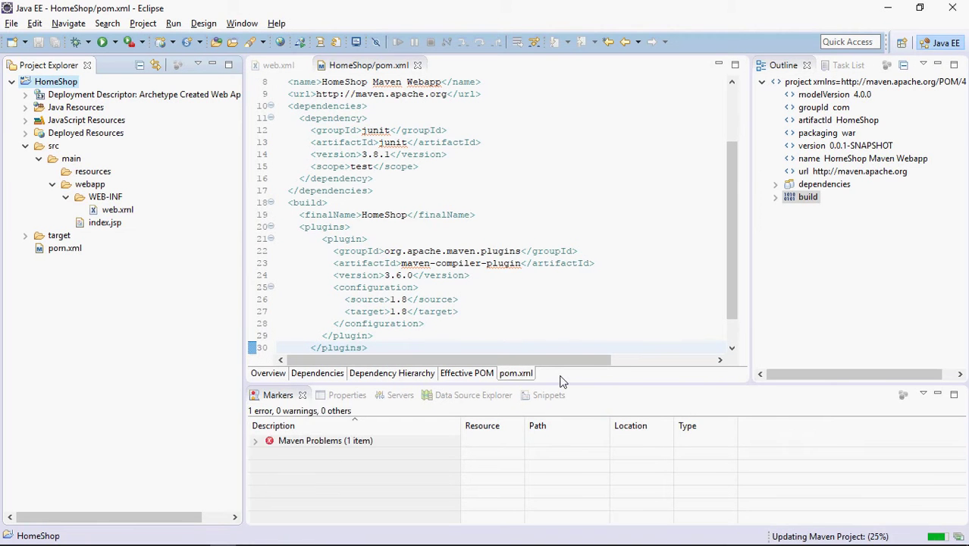
- Check the Dynamic Web Module and Java versions in HomeShop's Project Facets properties
right_click(47, 82)
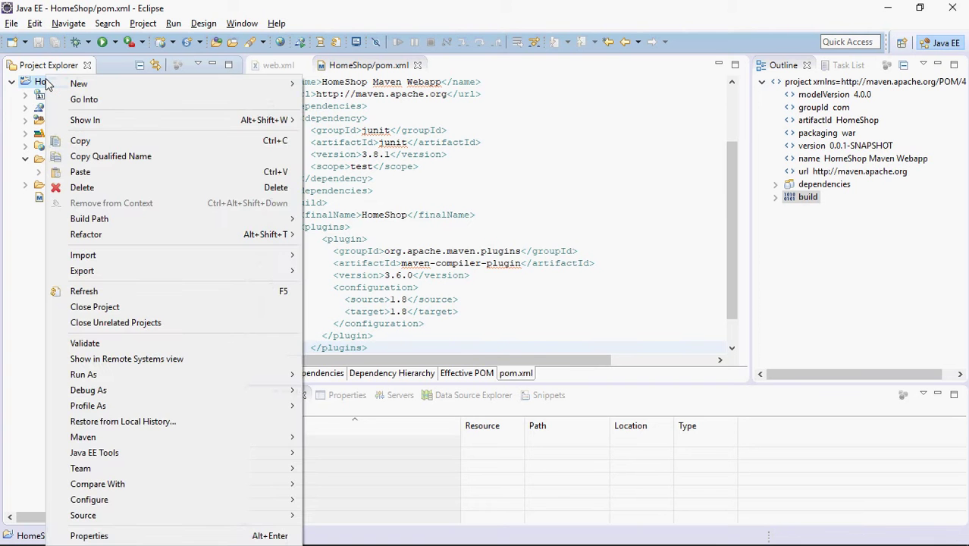
left_click(89, 536)
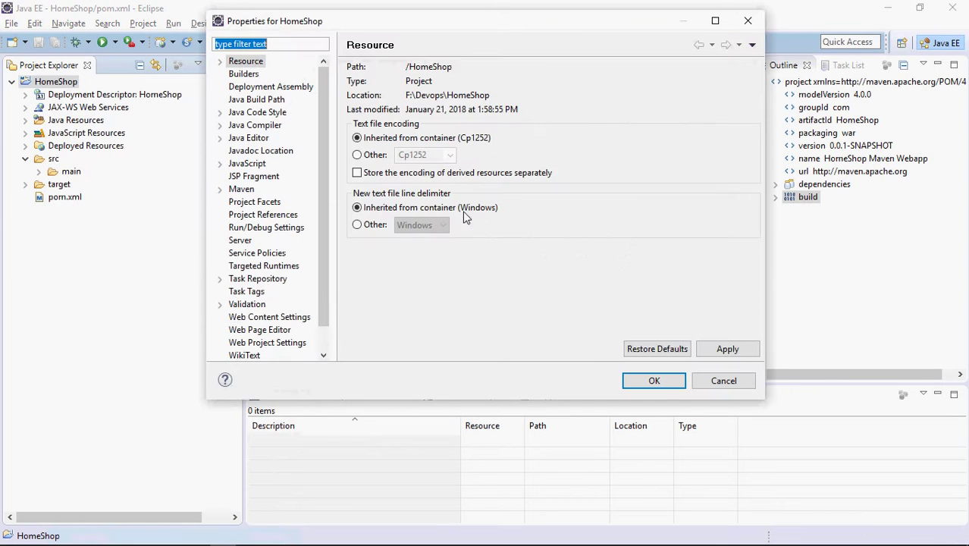
left_click(255, 203)
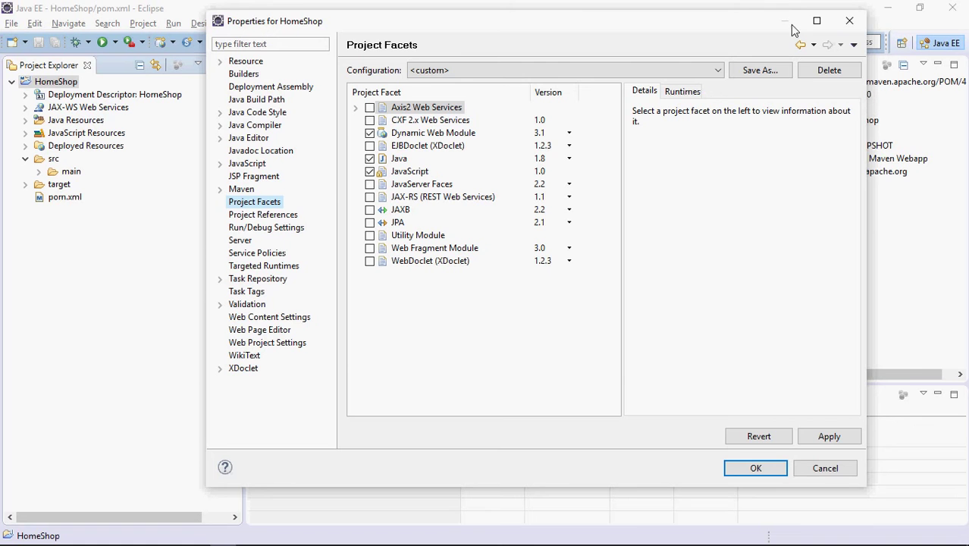
left_click(851, 22)
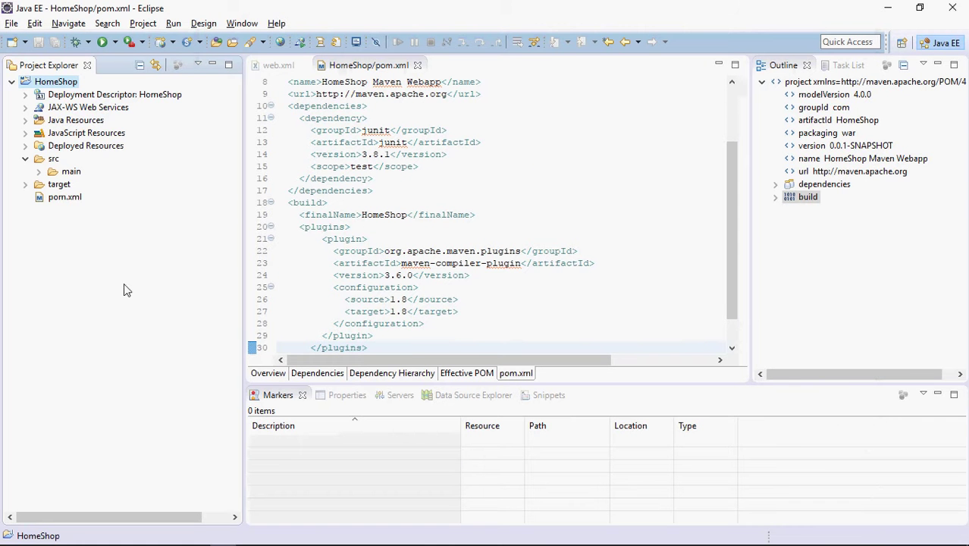
- Delete index.jsp from HomeShop's src/main/webapp folder
right_click(63, 86)
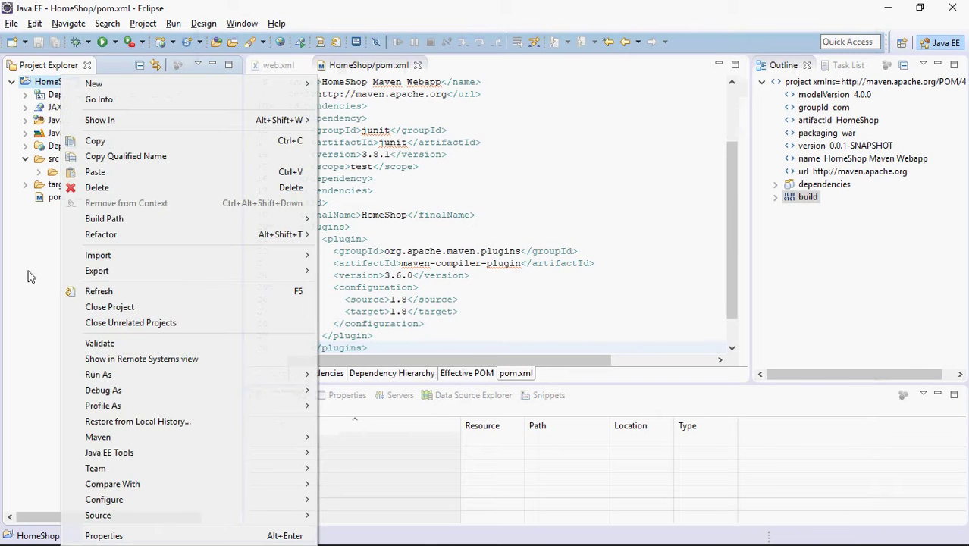
left_click(40, 179)
left_click(40, 172)
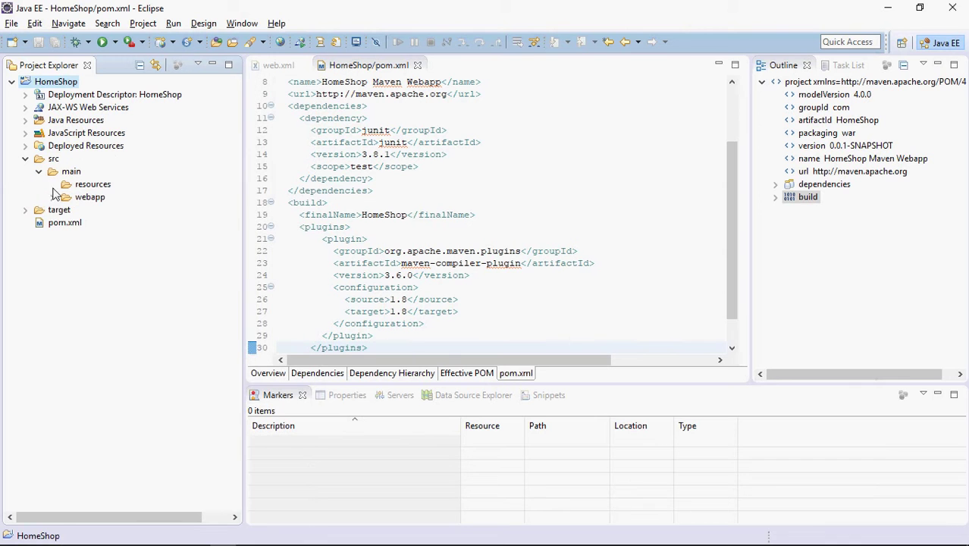
left_click(52, 197)
left_click(95, 223)
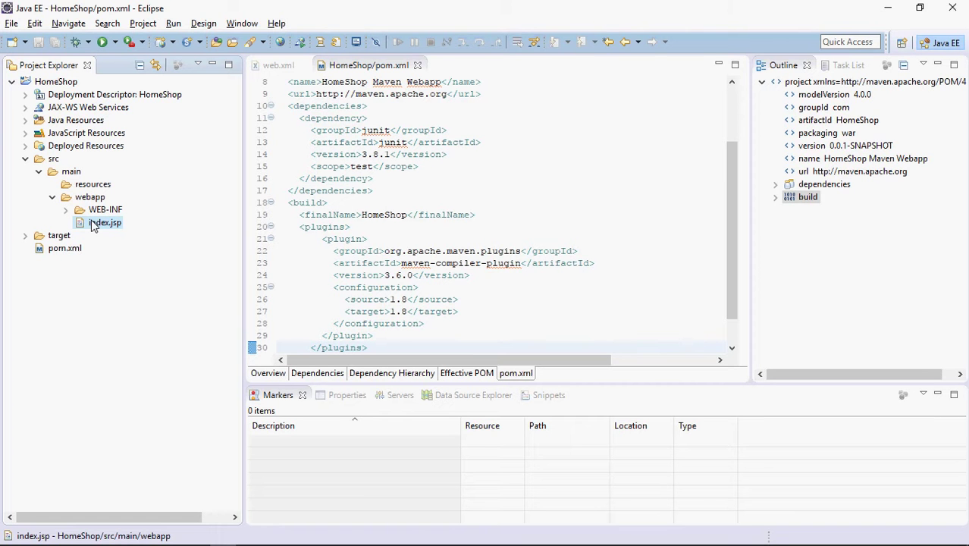
key("Delete")
key("Return")
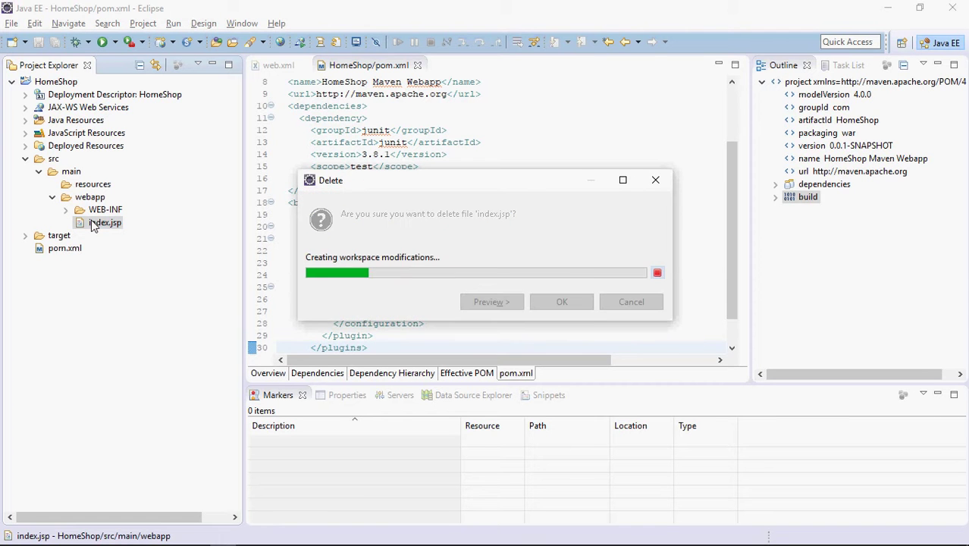
left_click_drag(76, 241, 78, 244)
key("Escape")
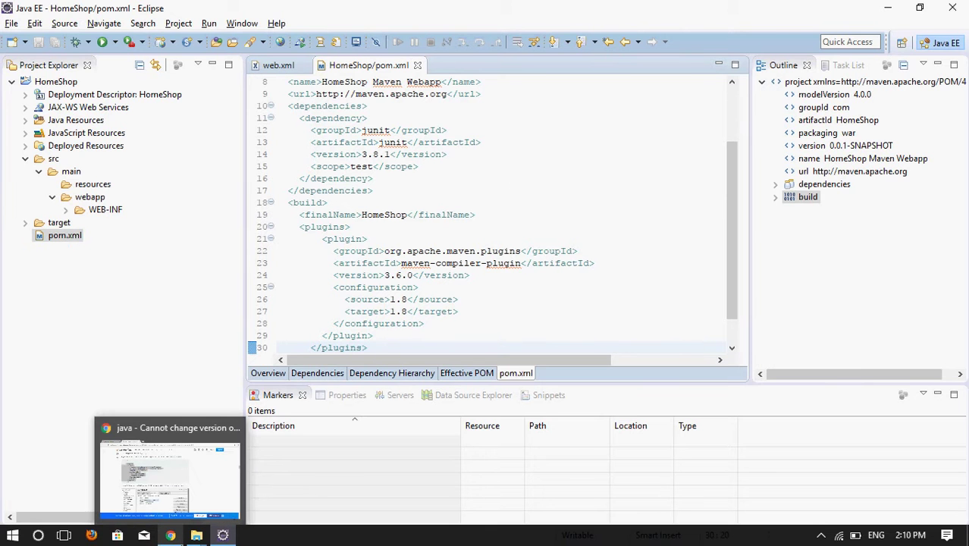
- Search Google for "maven repository" in Chrome and open the mvnrepository.com result
left_click(170, 538)
left_click(230, 44)
left_click(129, 9)
left_click_drag(335, 78, 6, 80)
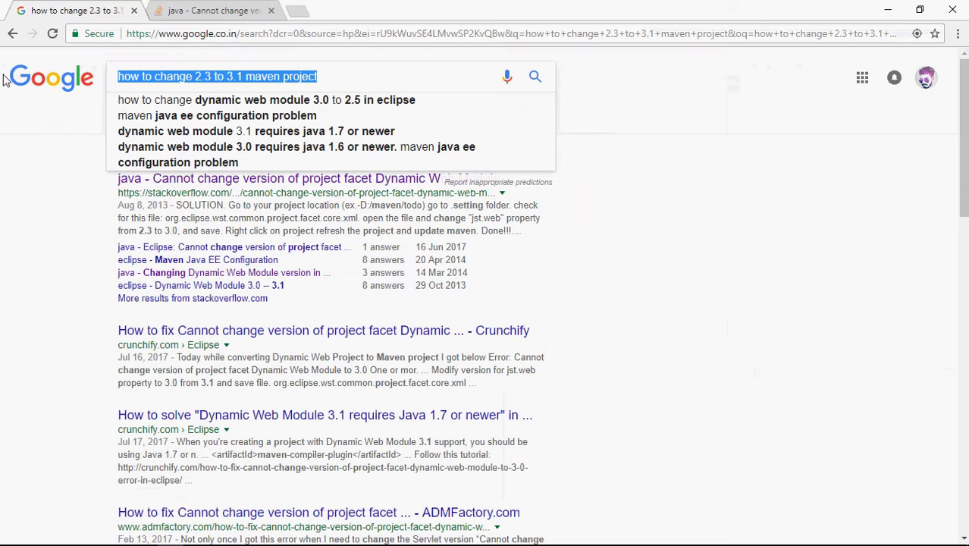
key("BackSpace")
type("maven repository")
key("Down")
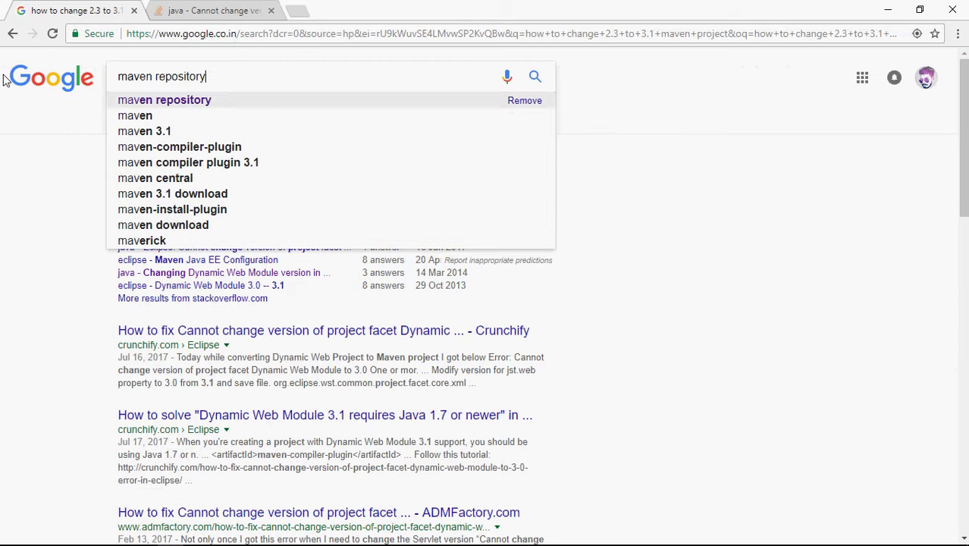
key("Return")
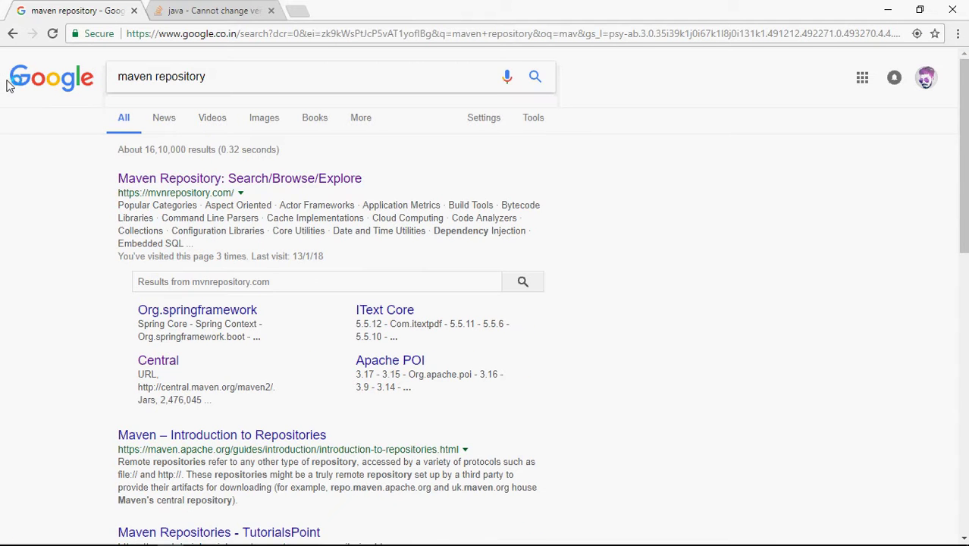
left_click(236, 185)
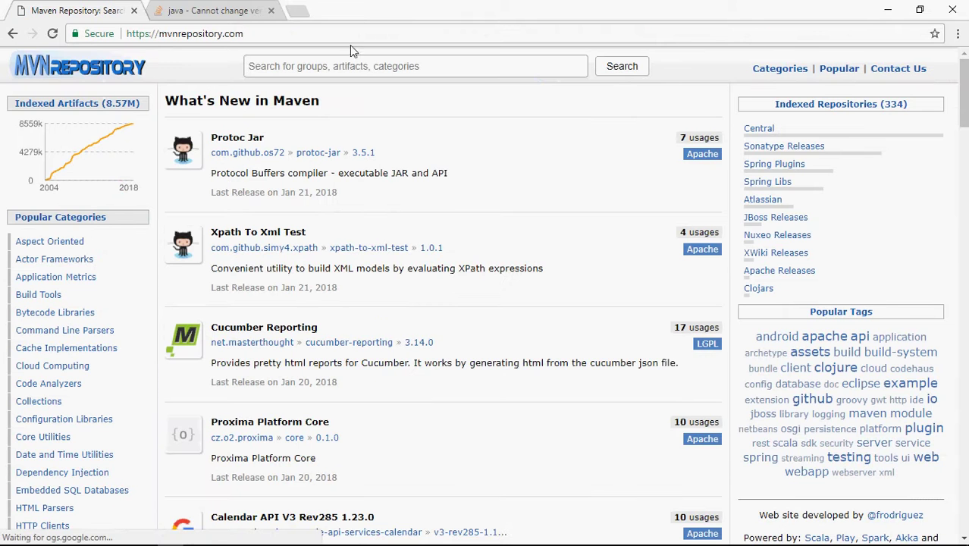
- Open a blank Notepad document over the Maven Repository page
key("super+r")
key("BackSpace")
type("note")
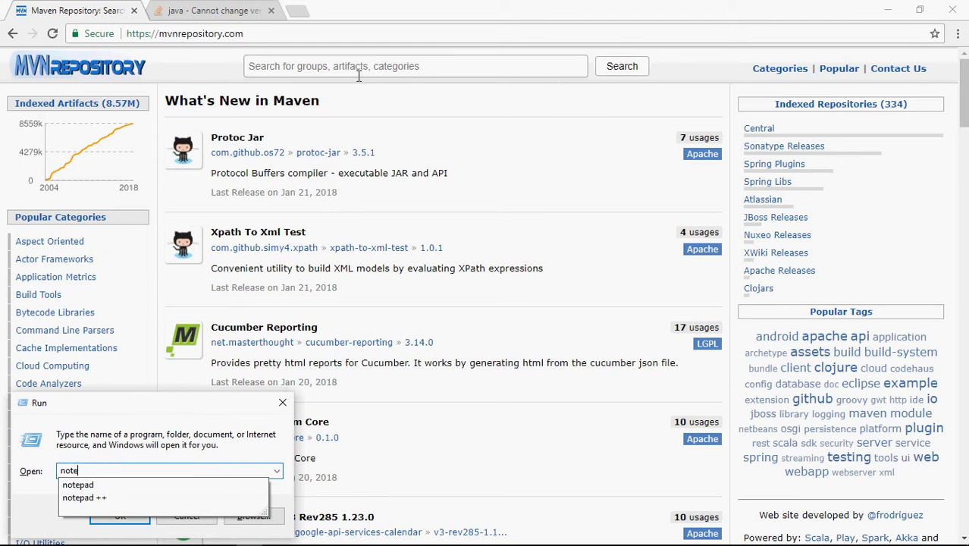
type("pad")
key("Return")
- List Spring mvc, Spring Core and Spring web on separate lines in the Notepad document
type("Spring mvc")
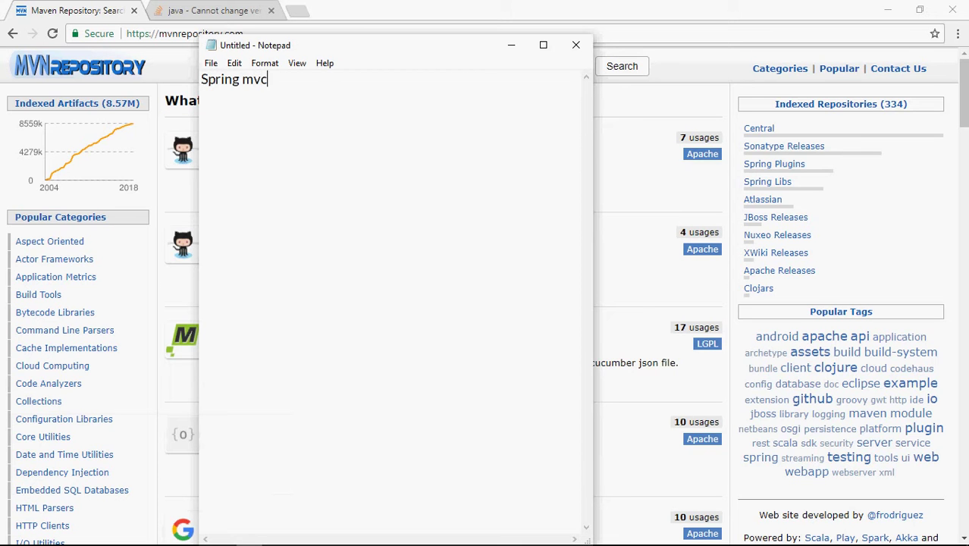
type("pring Core")
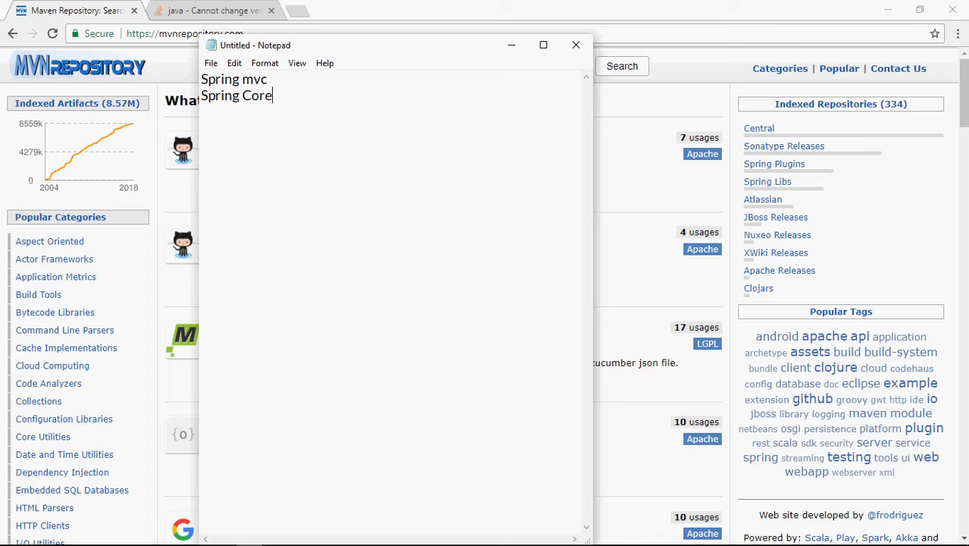
key("Return")
type("Spring web")
key("Return")
type("Spring")
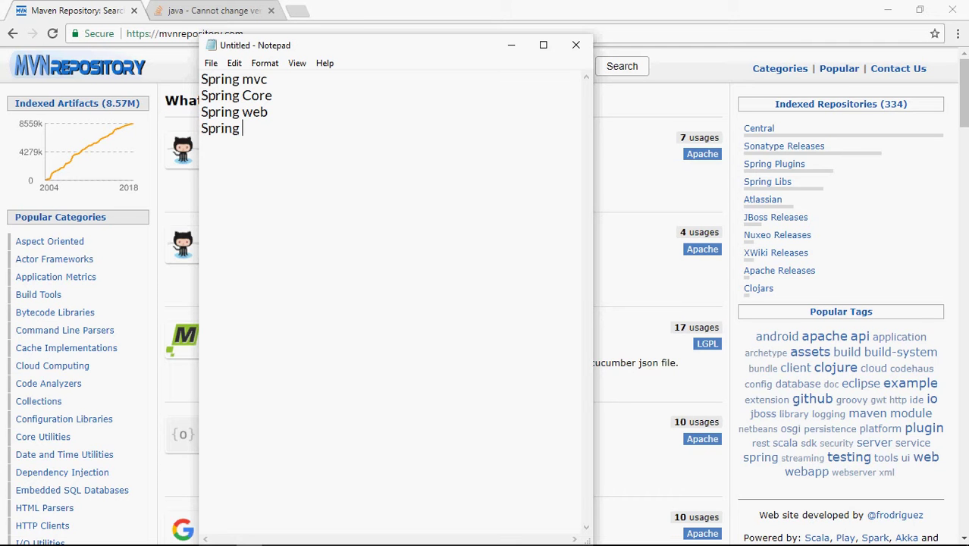
key("BackSpace")
key("BackSpace")
key("BackSpace")
key("BackSpace")
key("BackSpace")
key("BackSpace")
key("BackSpace")
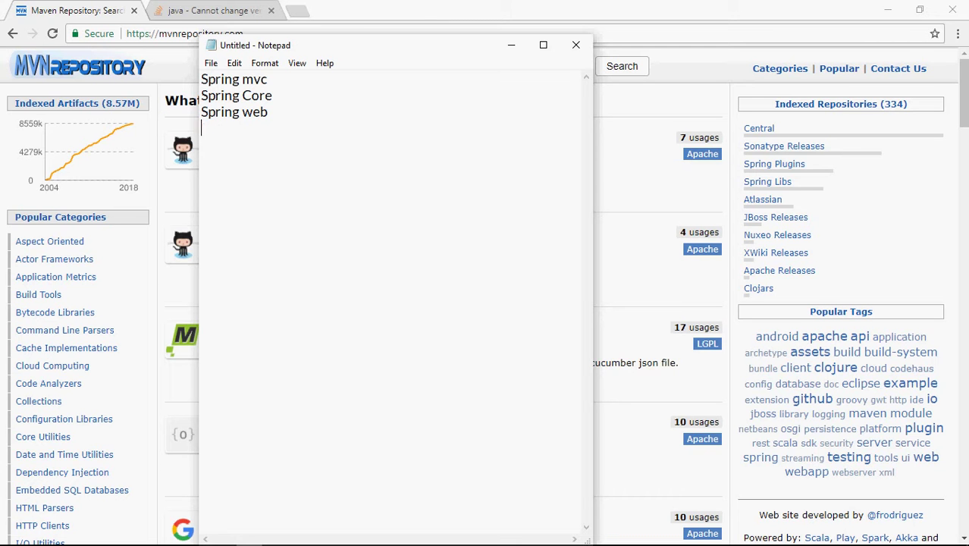